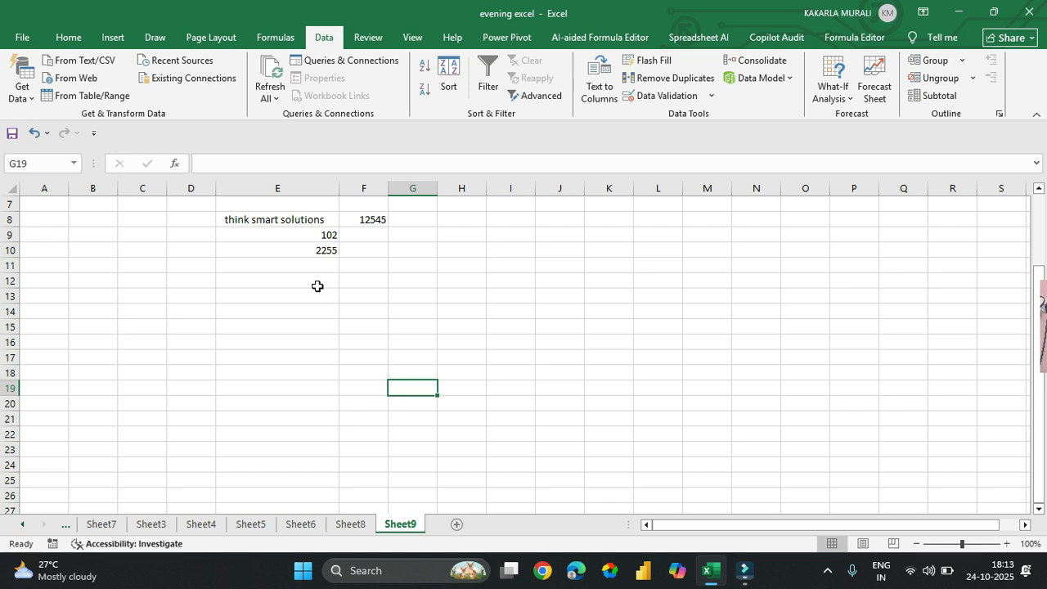
Step: Add a new worksheet and enter the title FORECOSTING in cell E3
click(234, 310)
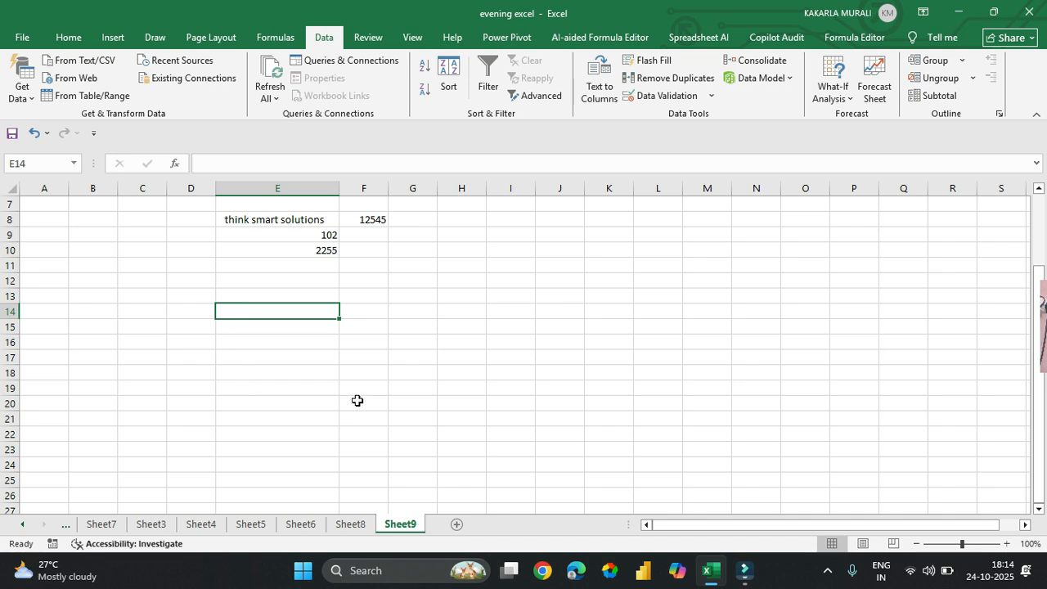
click(442, 311)
click(456, 524)
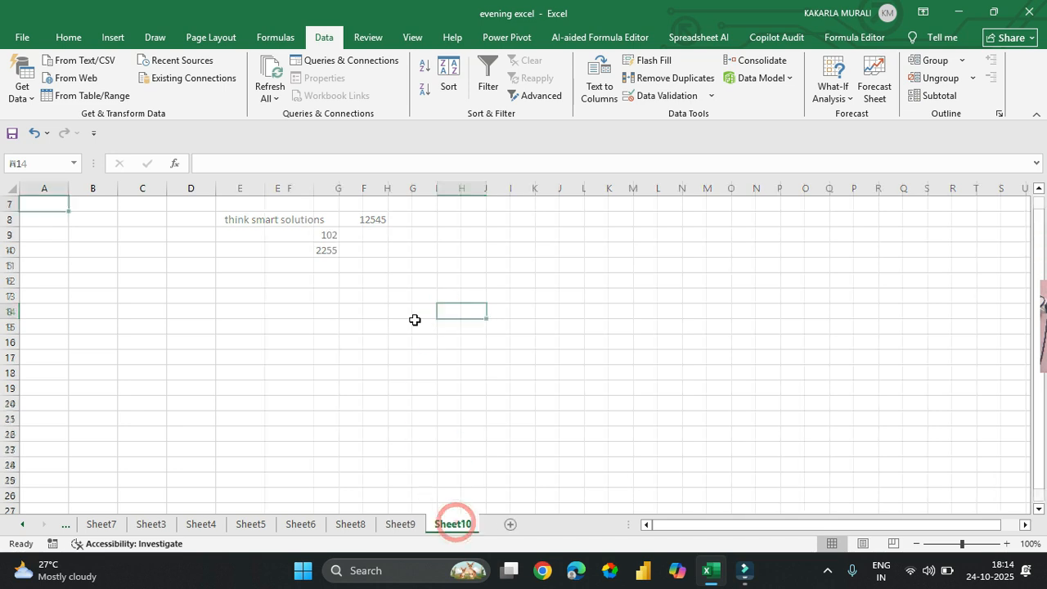
click(229, 235)
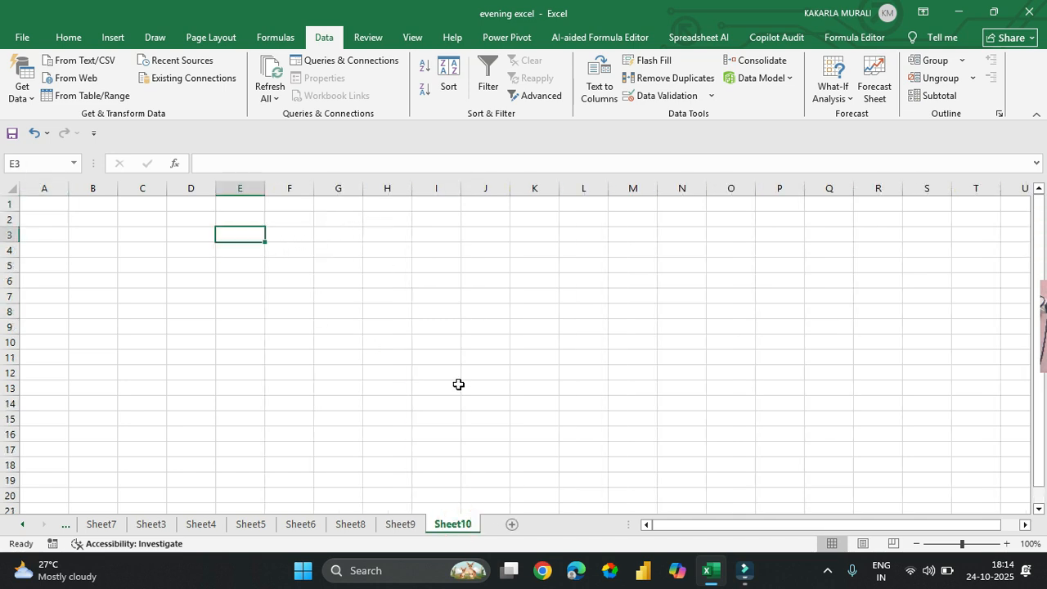
text(FORECOSTING)
key(Return)
Step: Enter the company name CHOLAMANDALAM FINANACE LTD in cell C4
scroll(240, 320, up, 4)
click(230, 309)
click(225, 290)
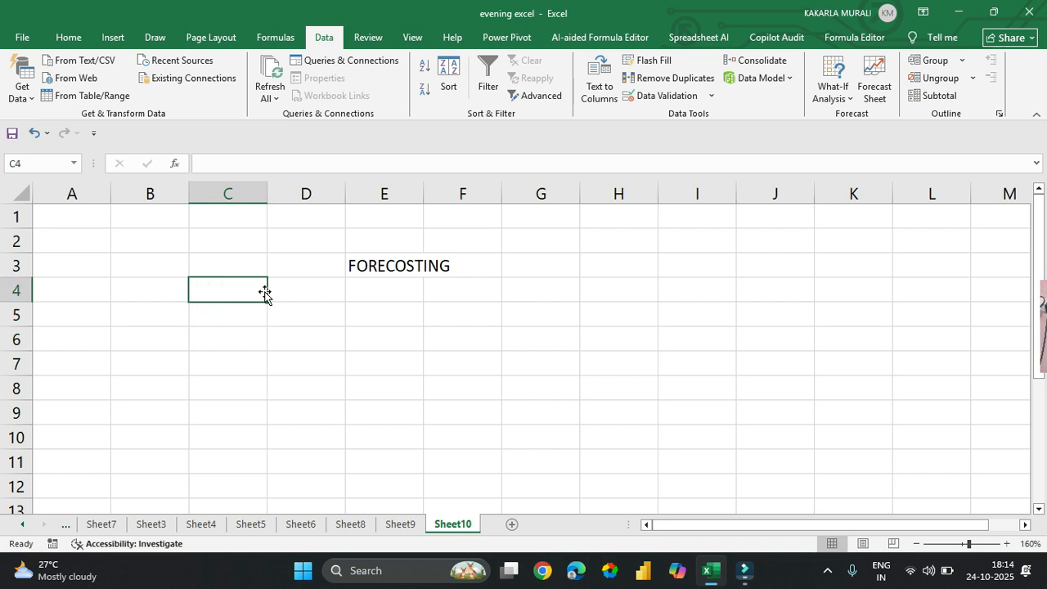
text(CHOLAMANDALAM FINANACE LTD)
key(Return)
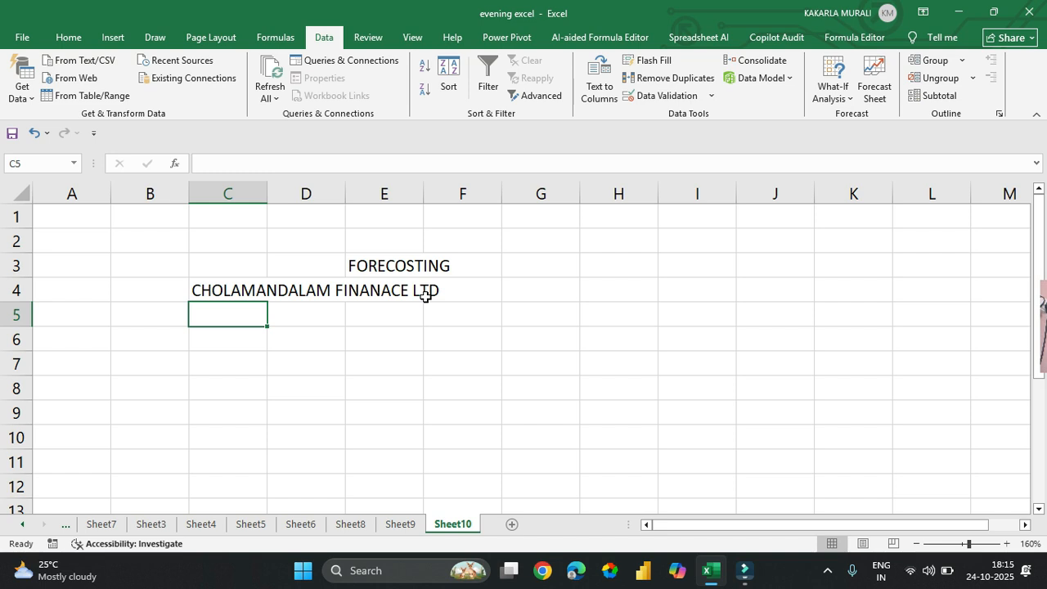
Step: Enter the column heading Year in cell C5
text(Monthly)
key(Return)
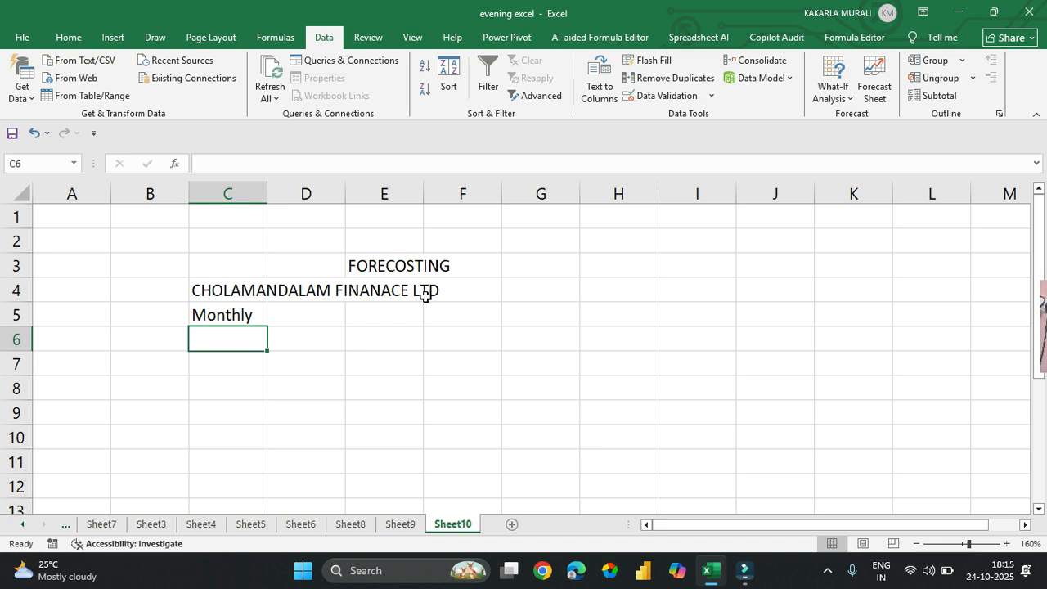
key(Up)
text(Year)
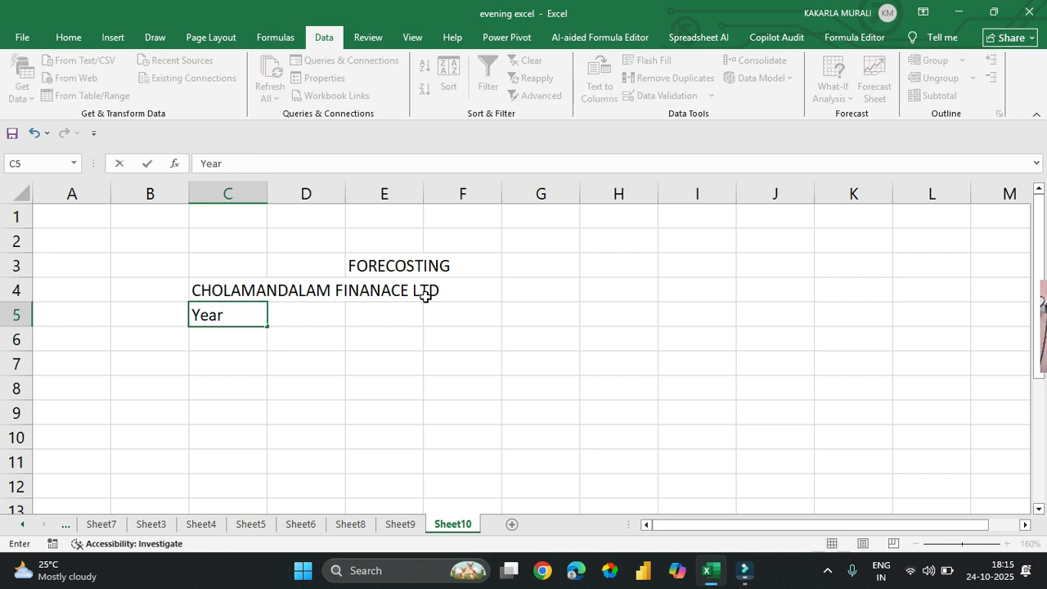
key(Return)
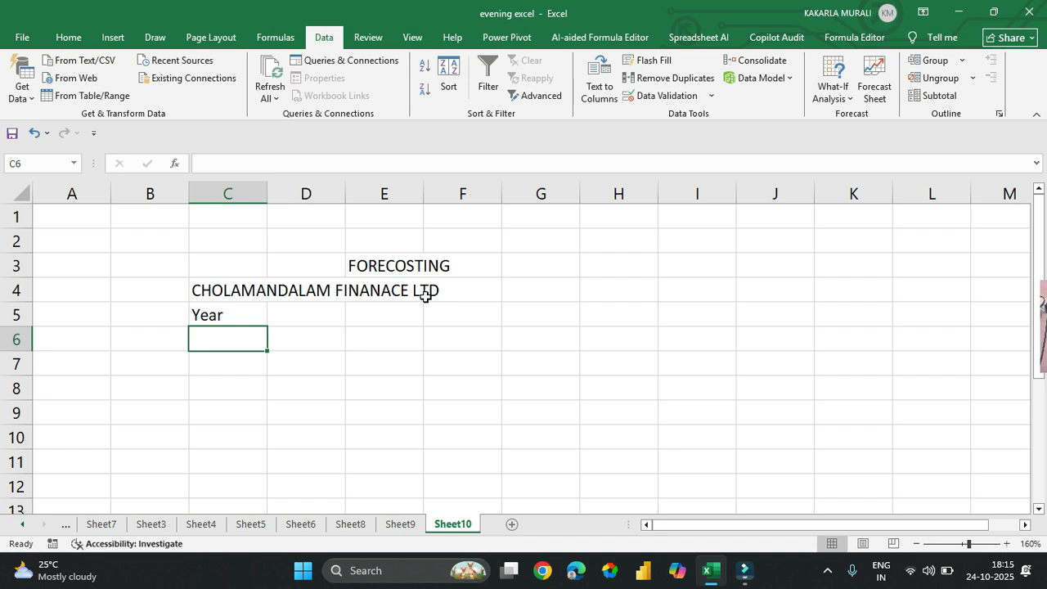
Step: Fill cells C6 to C10 under the Year heading with 2020, 2021, 2022, 2023 and 2024
text(202)
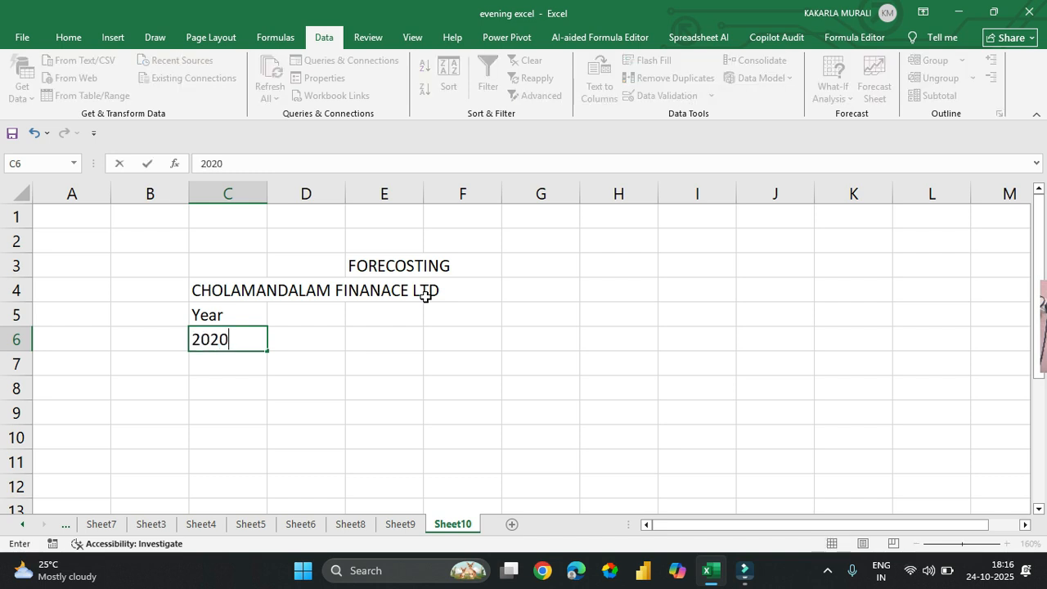
text(0)
key(Return)
text(2021)
key(Return)
text(2022)
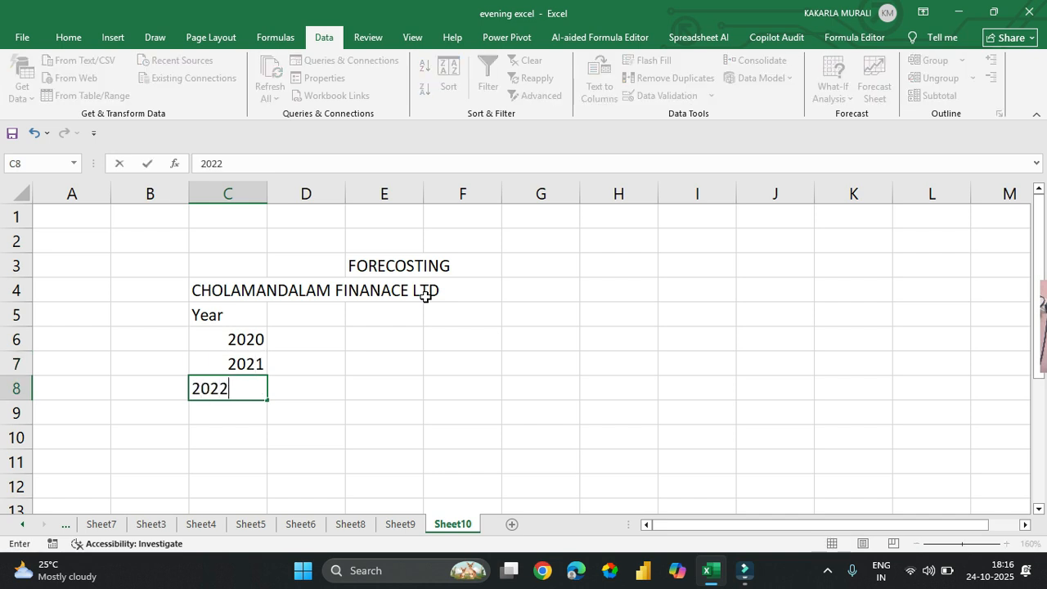
key(Return)
text(202)
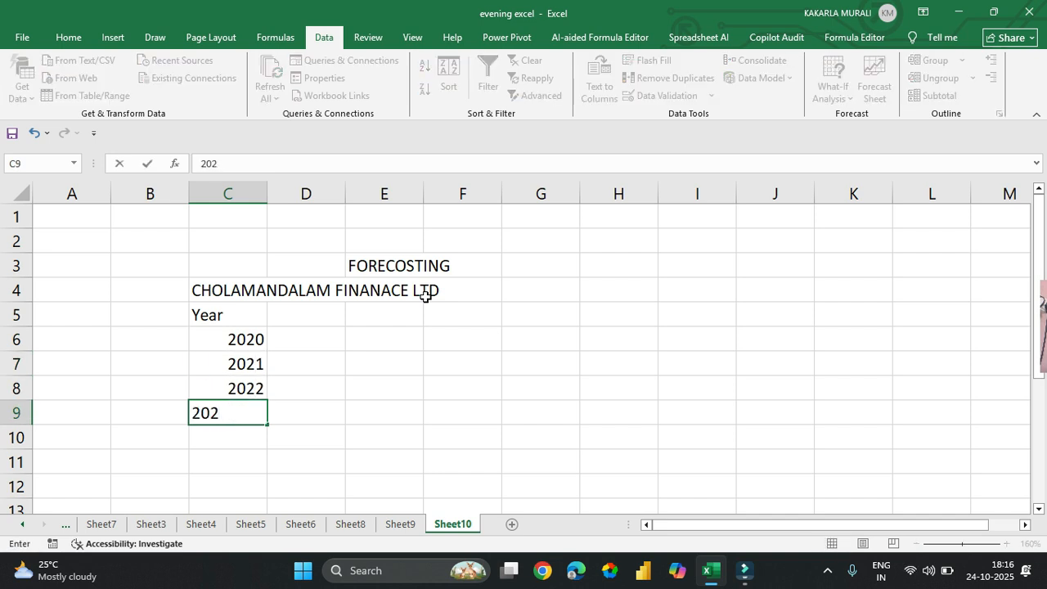
text(3)
key(Return)
text(2024)
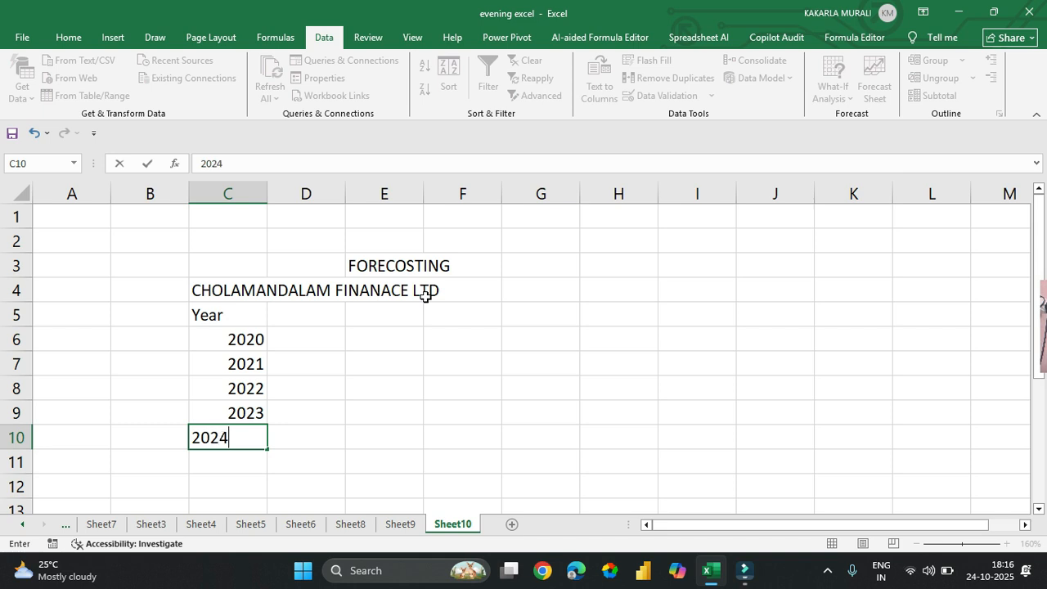
key(Return)
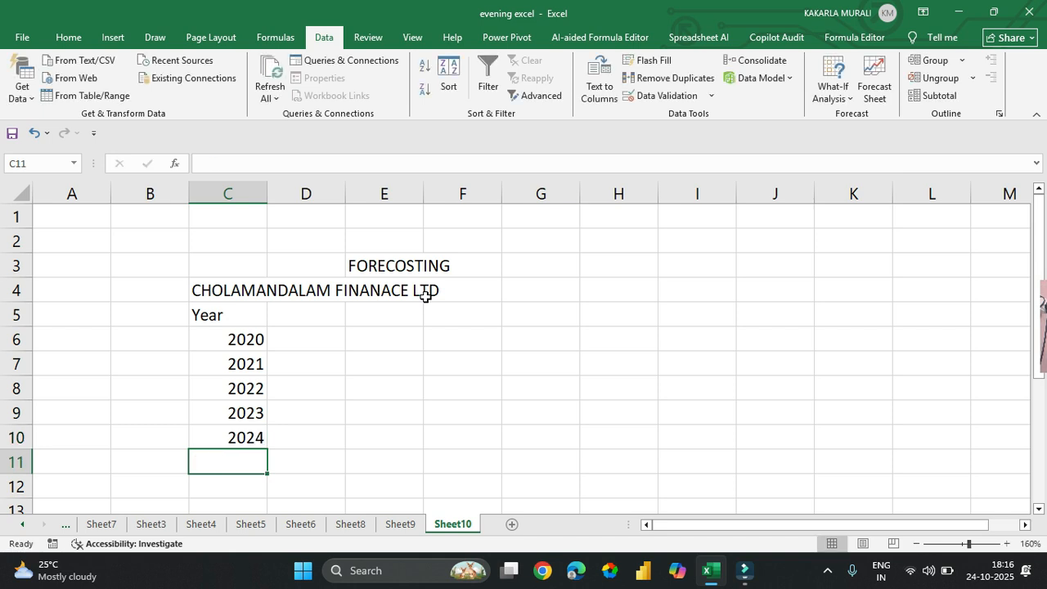
Step: Enter the column heading "profit in Cr" in cell D5
click(318, 317)
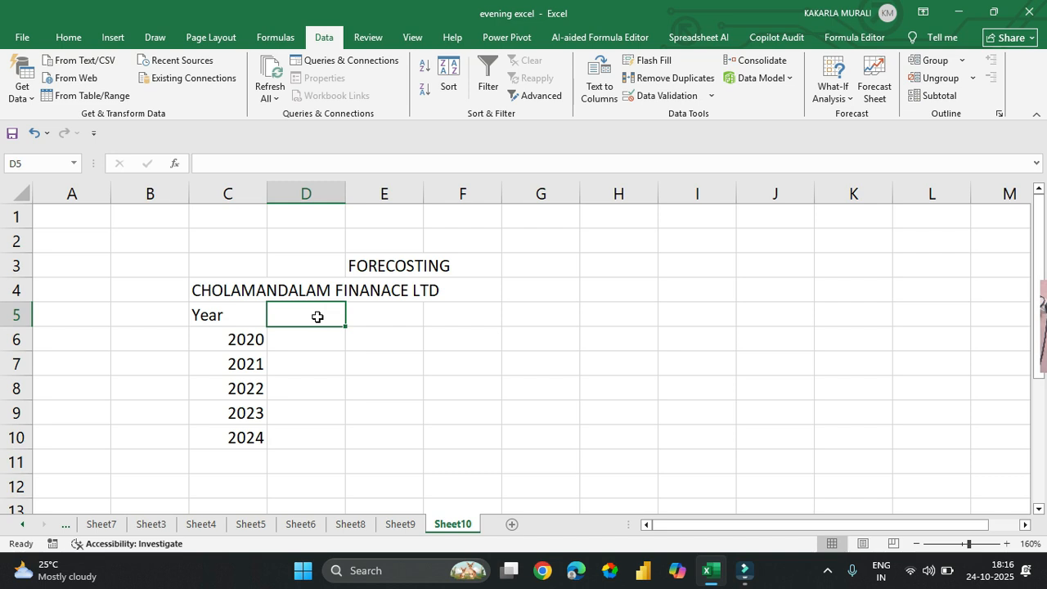
text(profit)
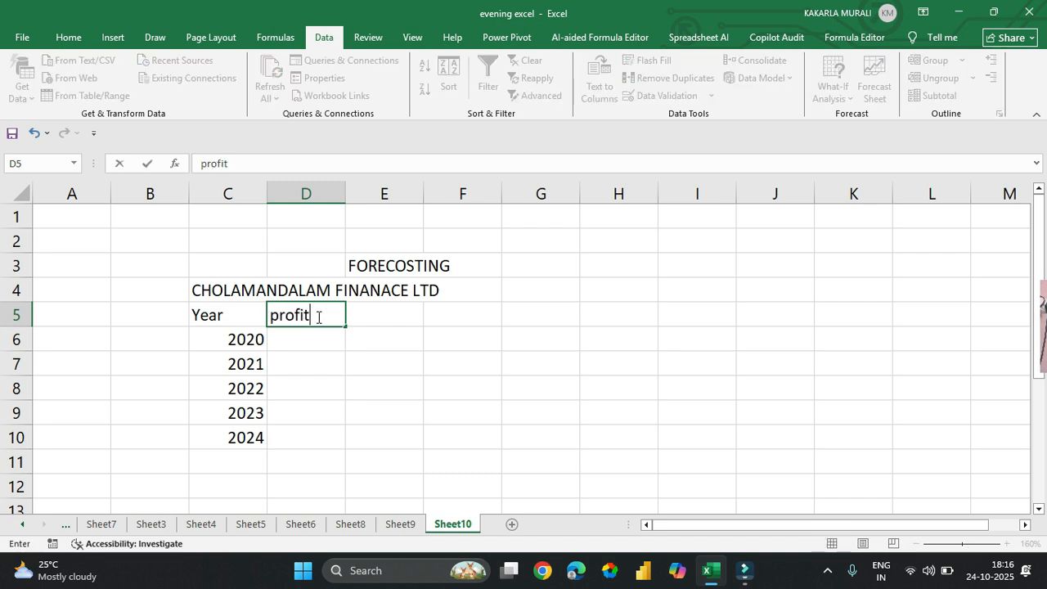
text( in Cr)
key(Return)
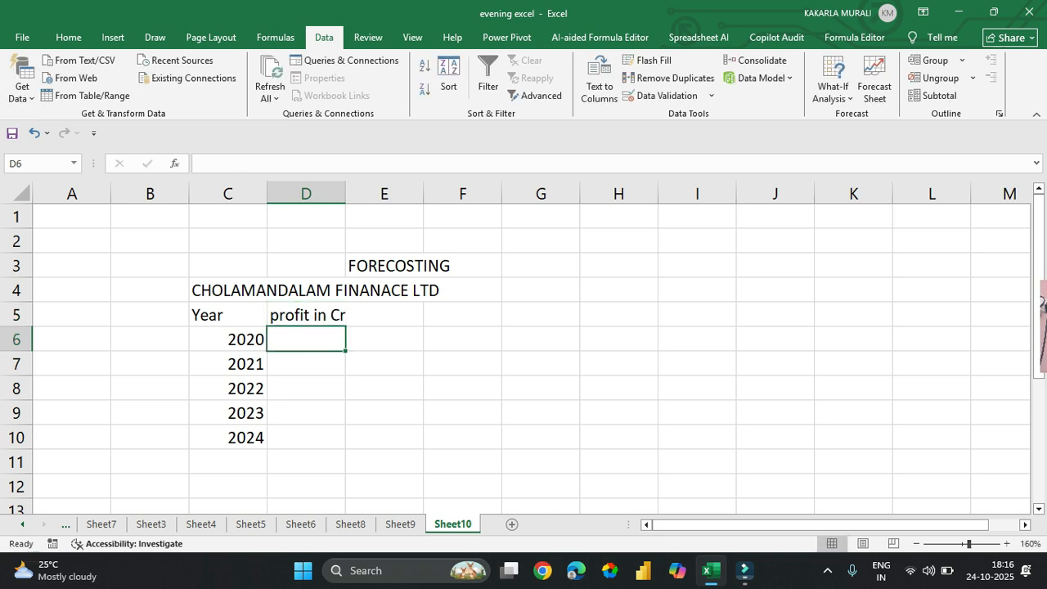
Step: Enter the profits 250, 200, 300, 150 and 350 in cells D6 to D10
text(250)
key(Return)
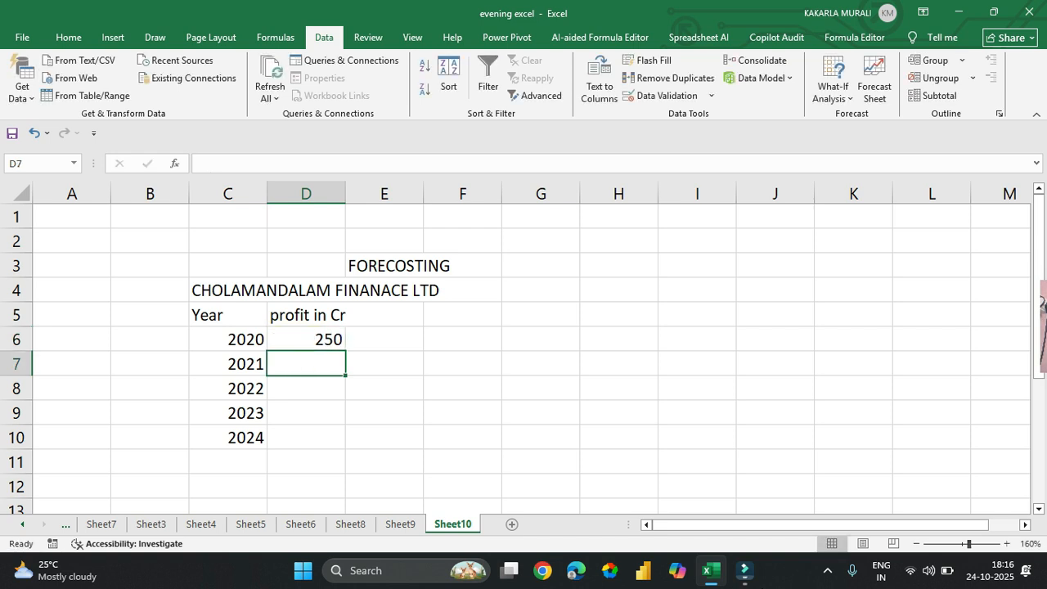
text(200)
key(Return)
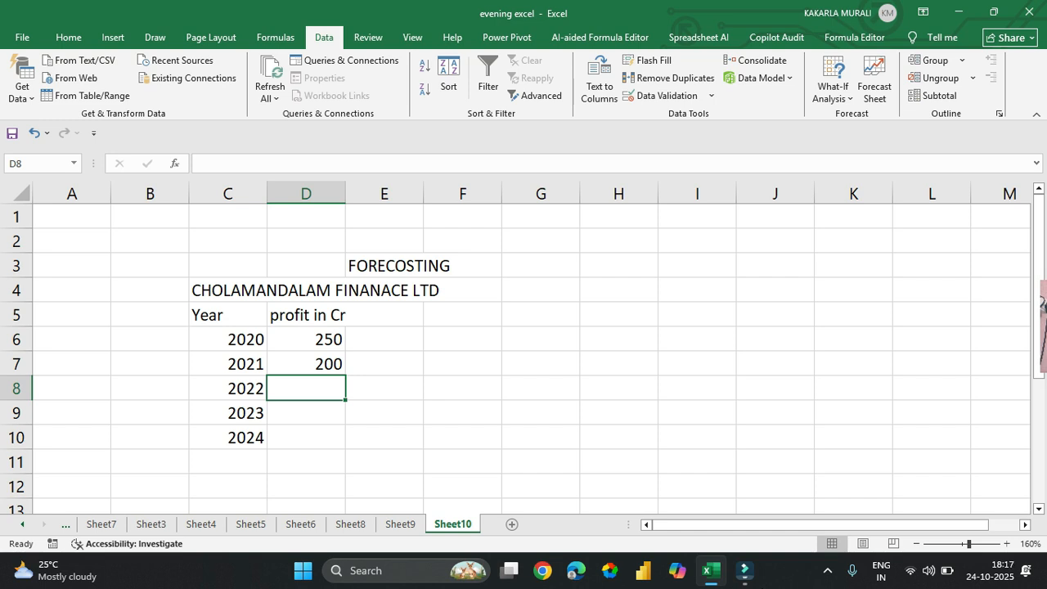
text(300)
key(Return)
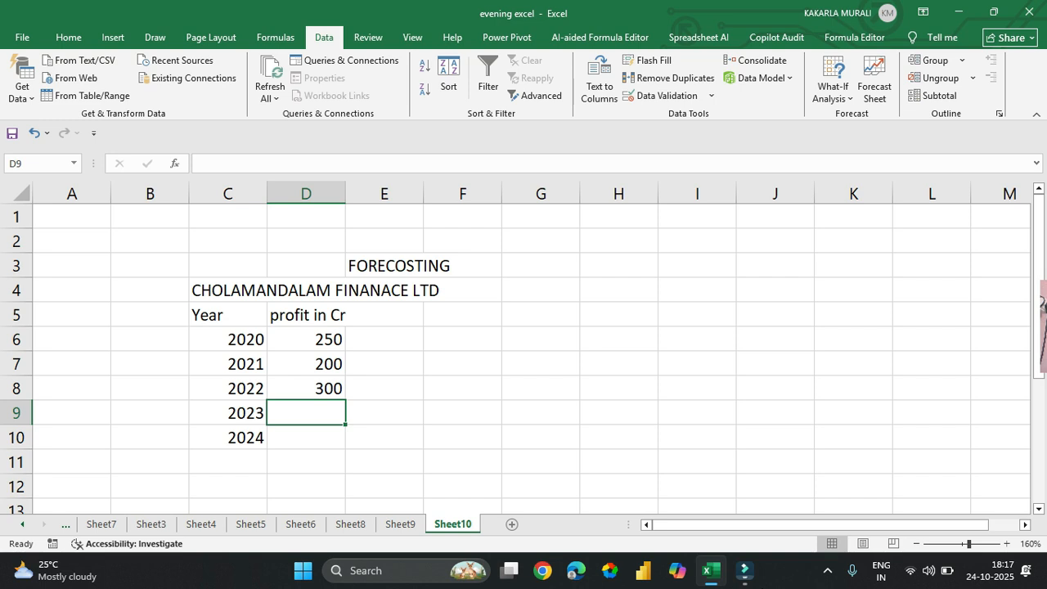
text(150)
key(Return)
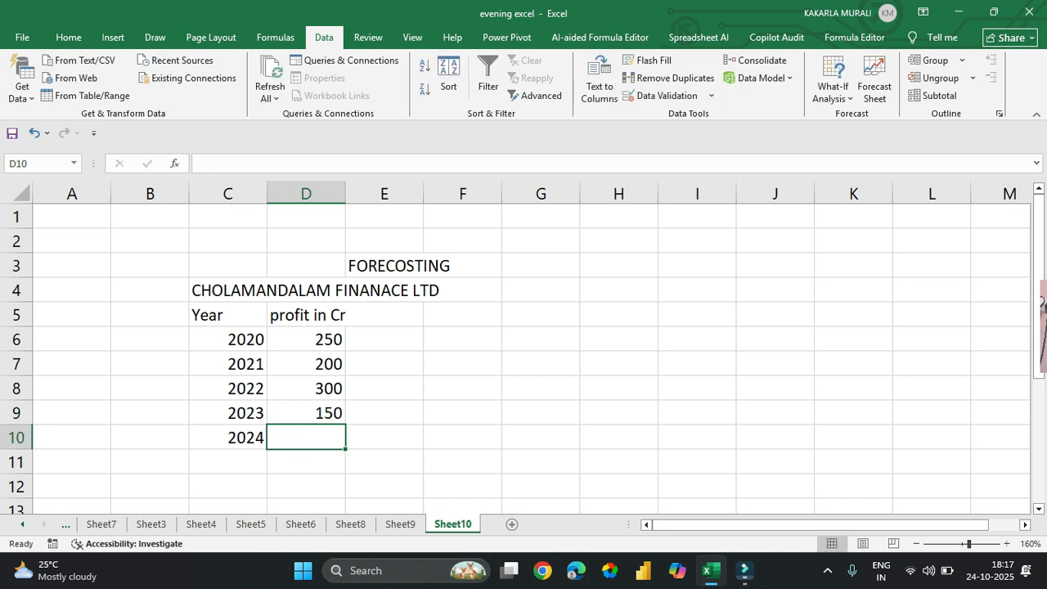
text(350)
key(Return)
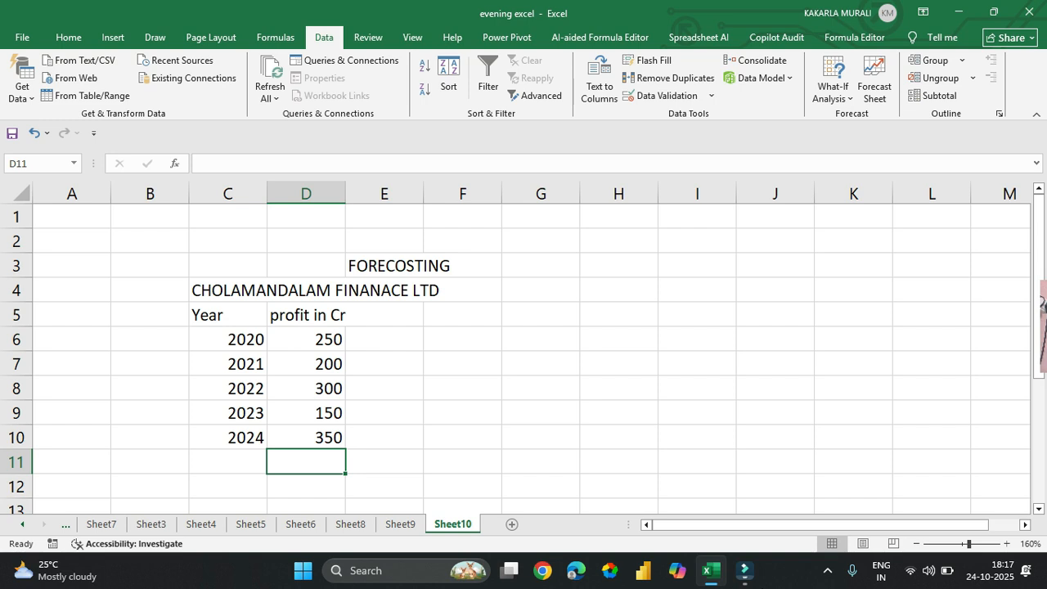
Step: Create a forecast worksheet from the year and profit data in C6:D10 with the forecast end set to 2025
click(241, 333)
drag(241, 333, 307, 432)
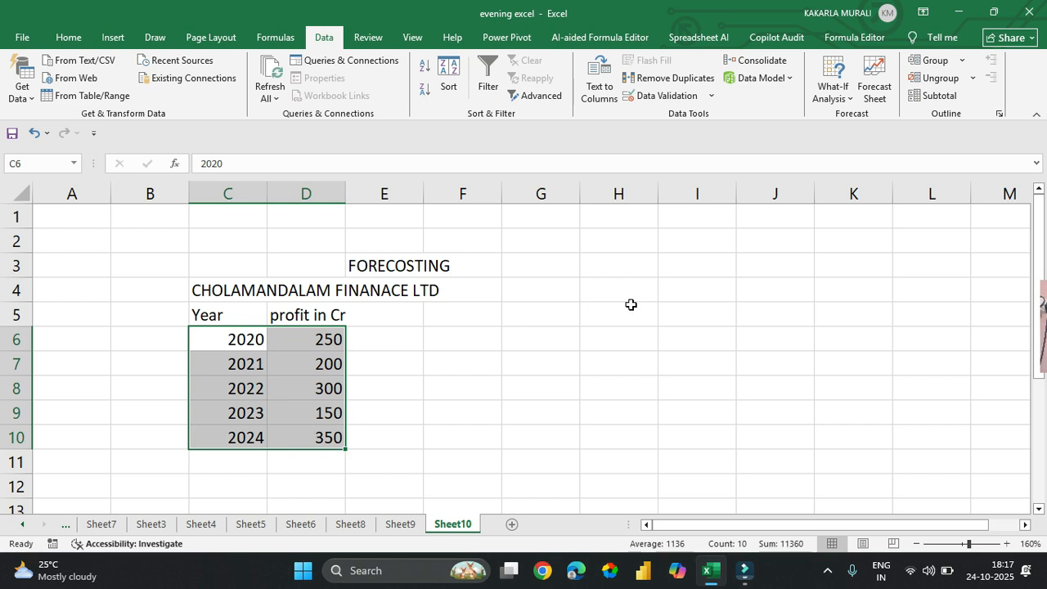
click(888, 88)
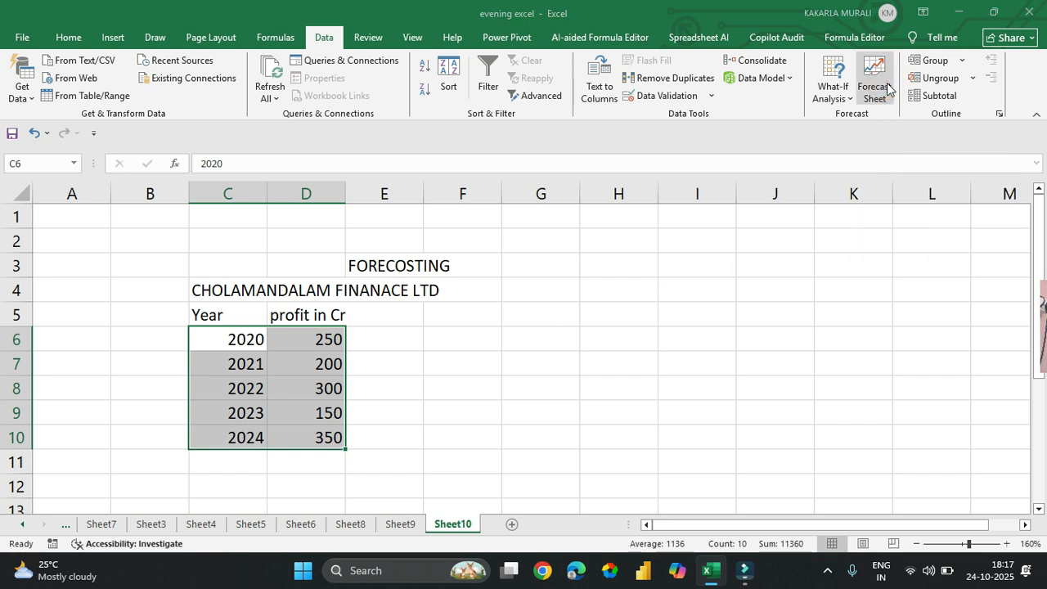
drag(551, 16, 708, 100)
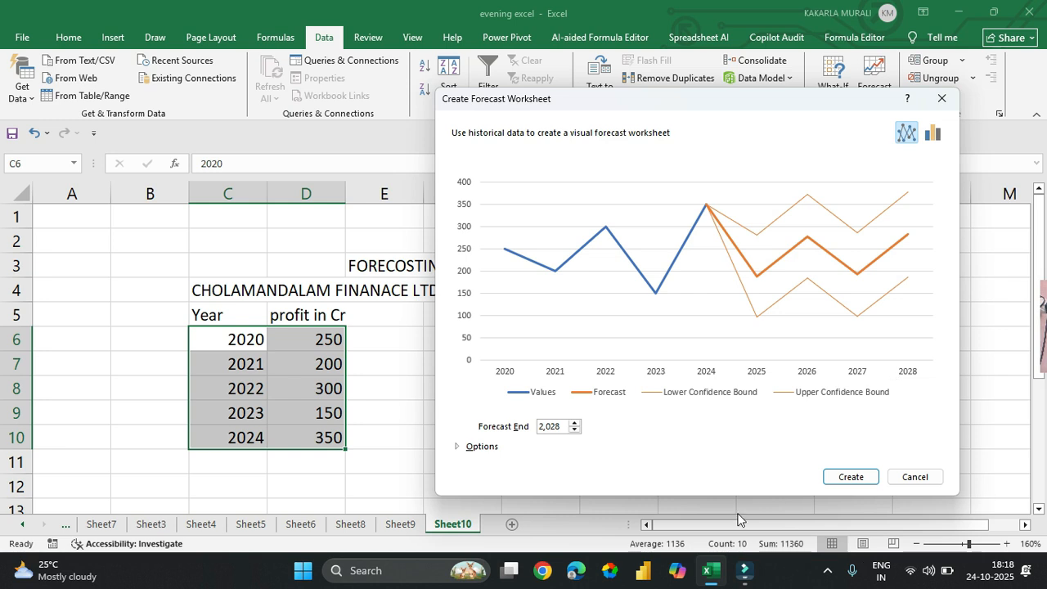
click(567, 426)
text(6)
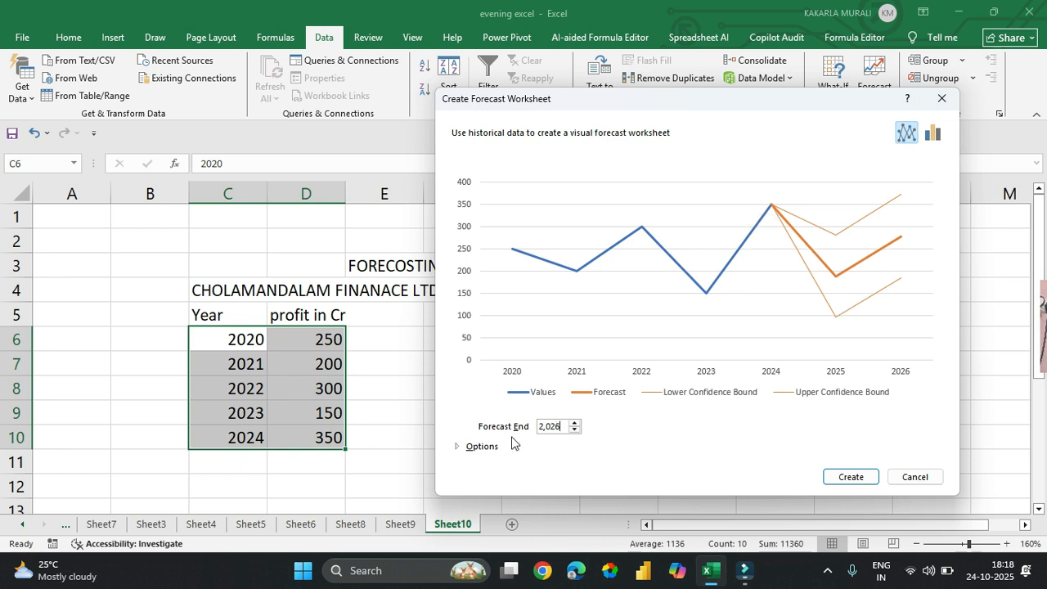
text(5)
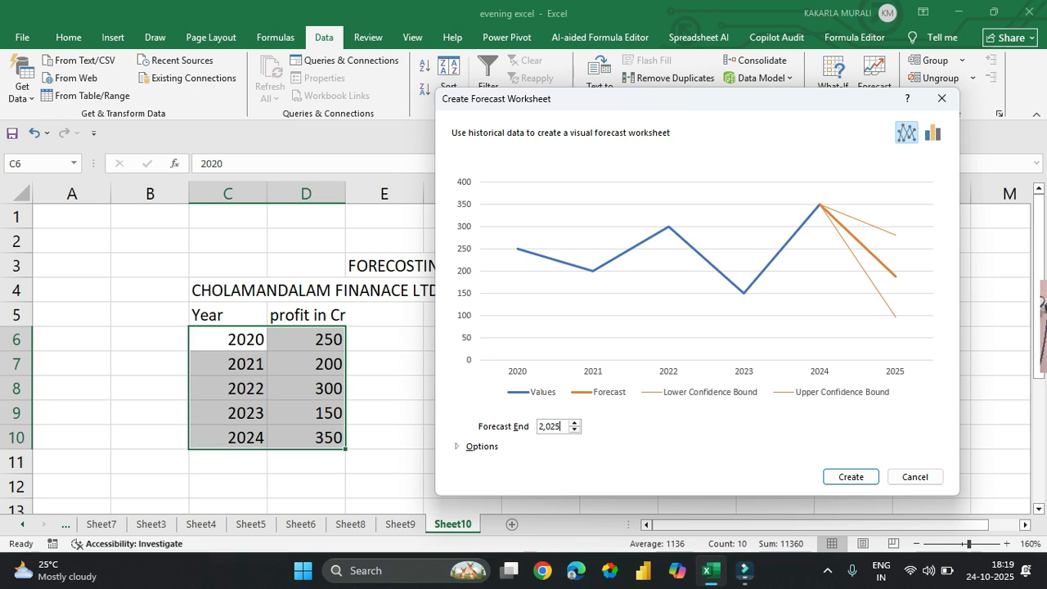
click(851, 478)
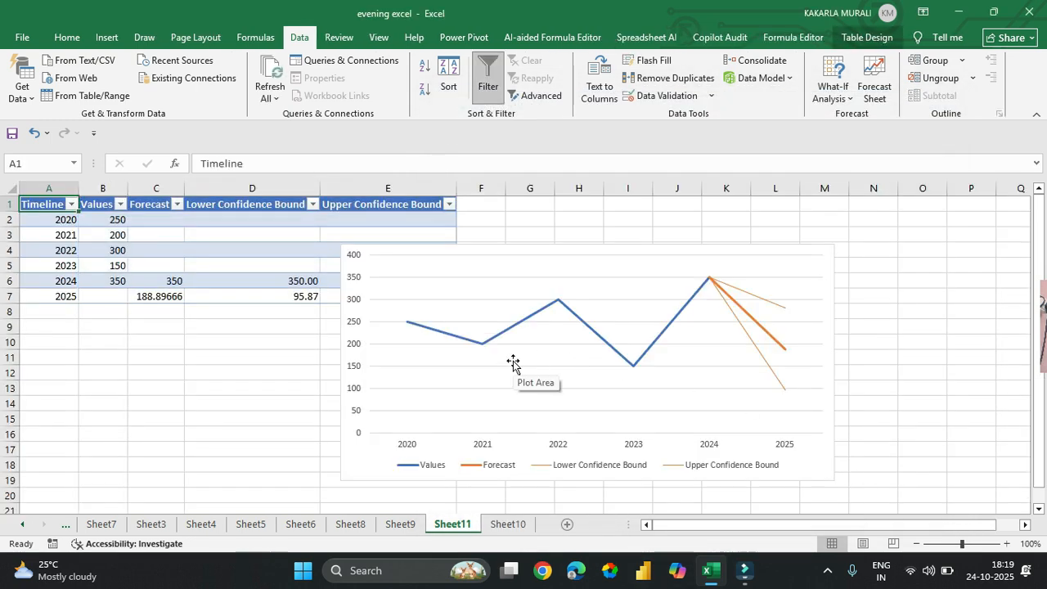
Step: Move the forecast chart beside the table, clear of the confidence bound columns
click(807, 266)
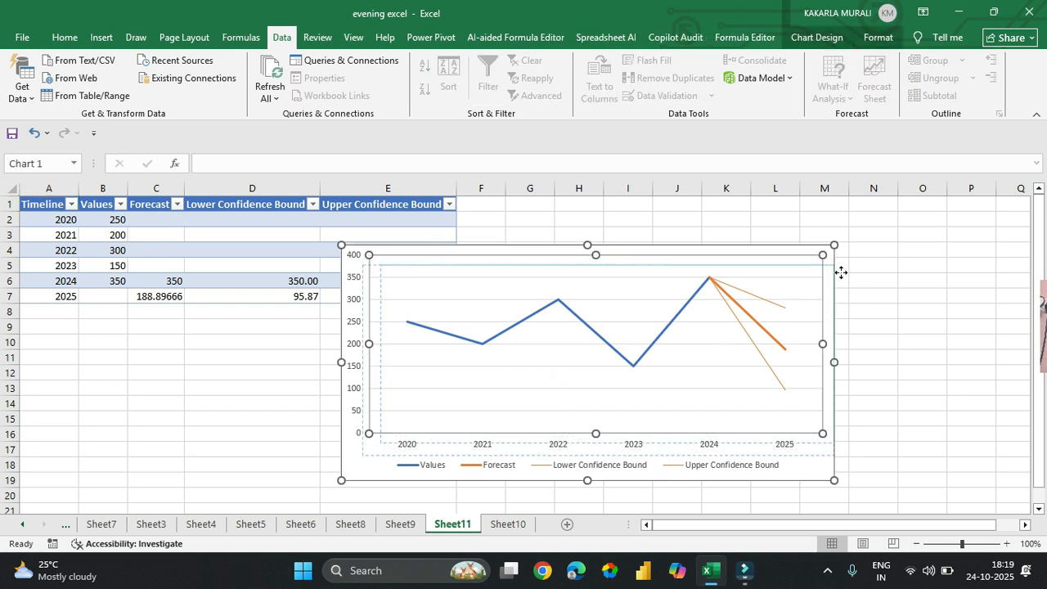
click(835, 267)
drag(832, 255, 965, 241)
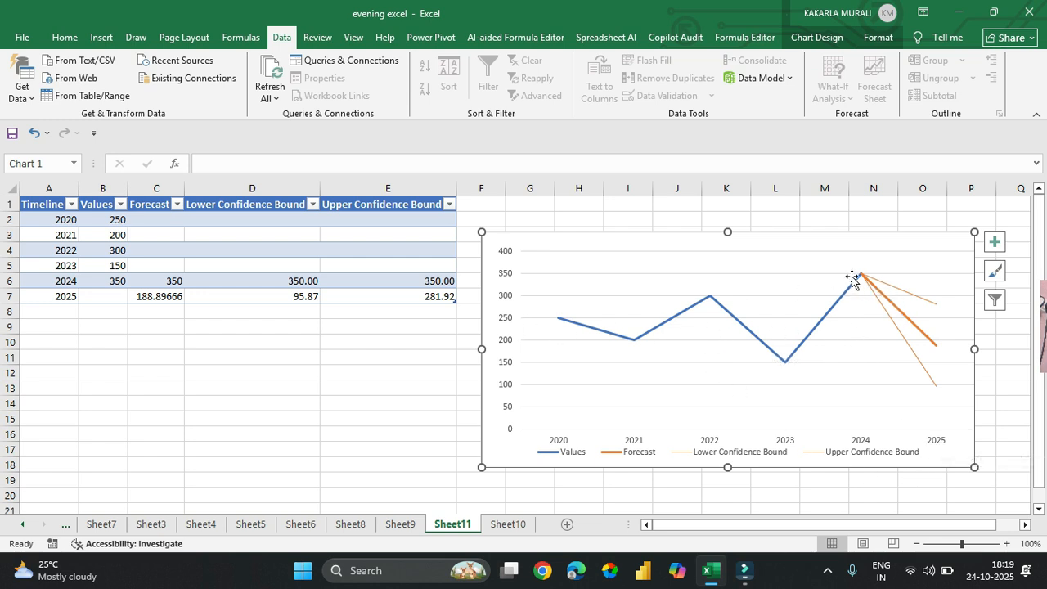
mouse_move(938, 305)
mouse_move(931, 344)
mouse_move(937, 395)
Step: Return to Sheet10 and clear the 2020 and 2021 rows in C6:D7
click(509, 526)
click(535, 414)
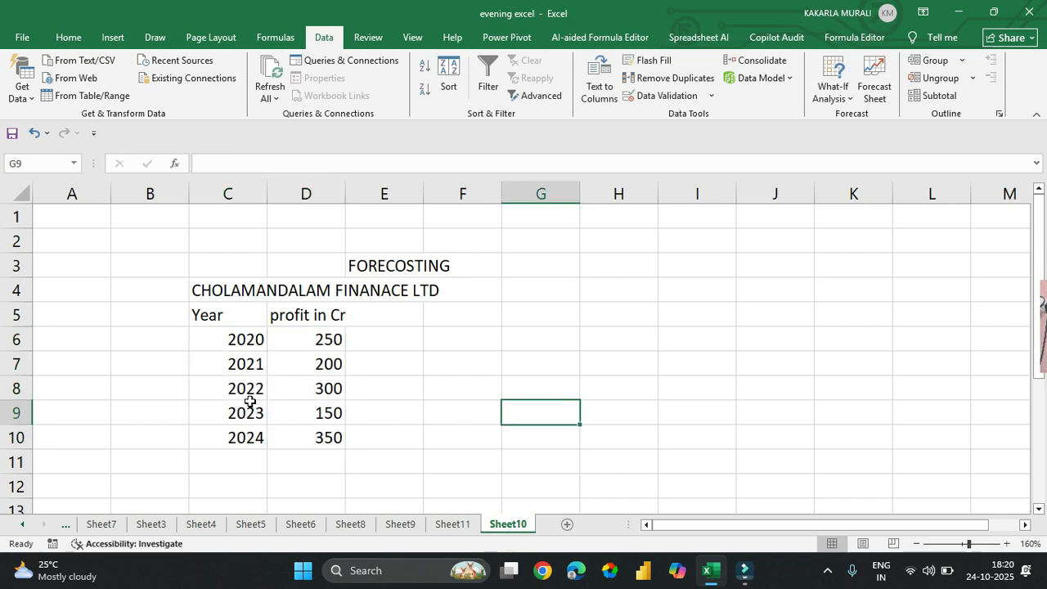
drag(238, 338, 325, 364)
key(Delete)
click(474, 362)
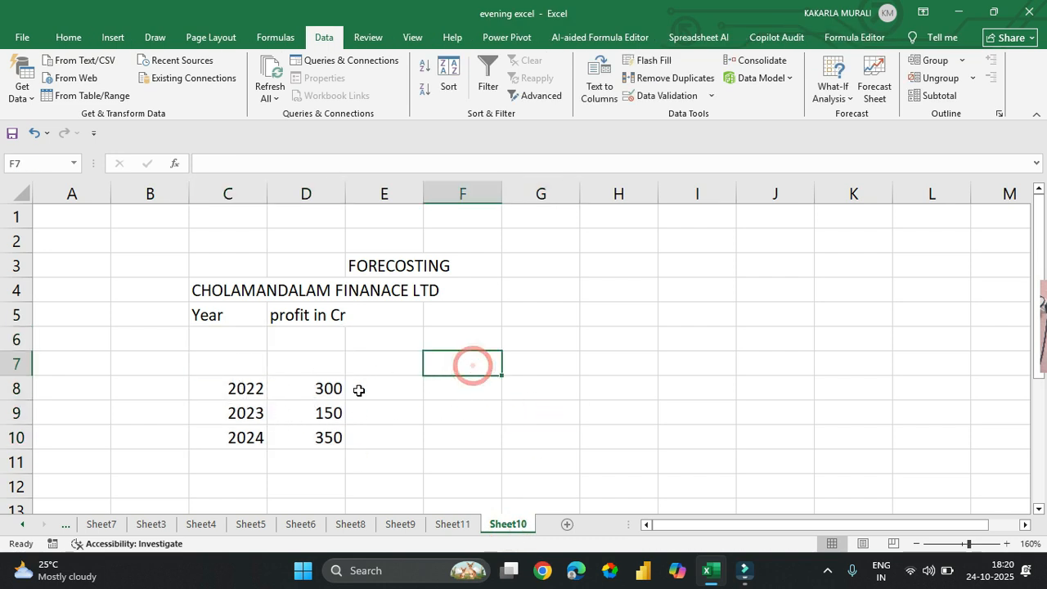
Step: Move the 2022 to 2024 year and profit rows from C8:D10 up to C6:D8, directly under the headers
drag(236, 390, 301, 428)
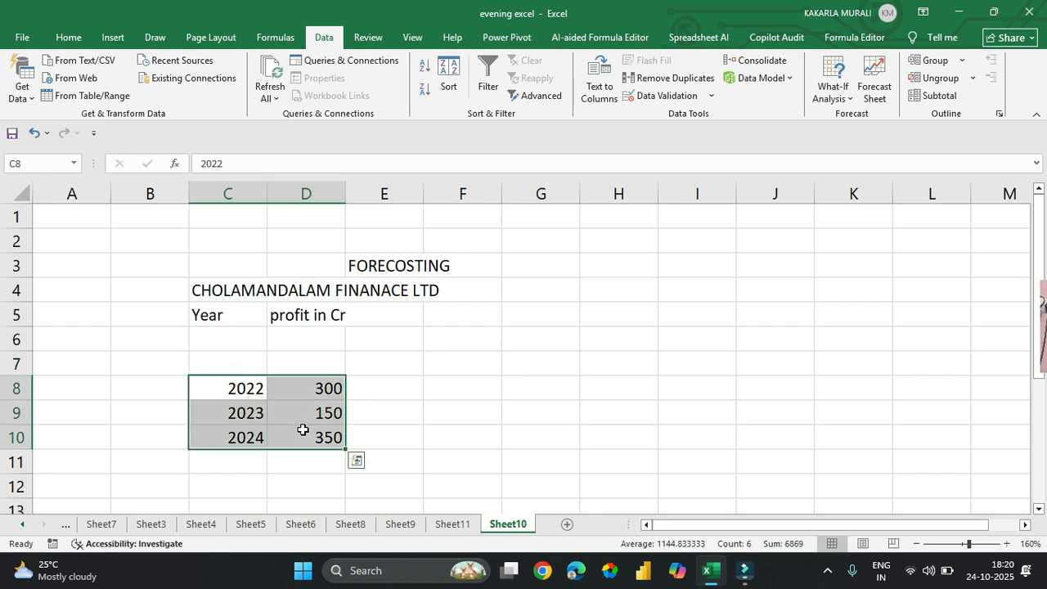
key(ctrl+c)
click(233, 337)
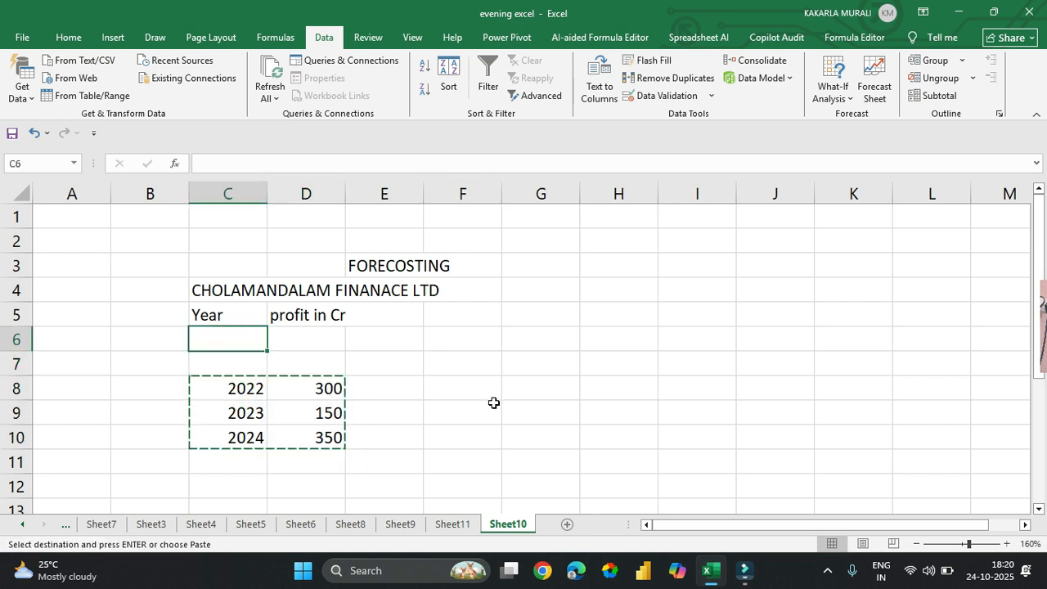
key(ctrl+v)
click(461, 394)
Step: Set the 2024 profit in cell D8 to 200
click(286, 362)
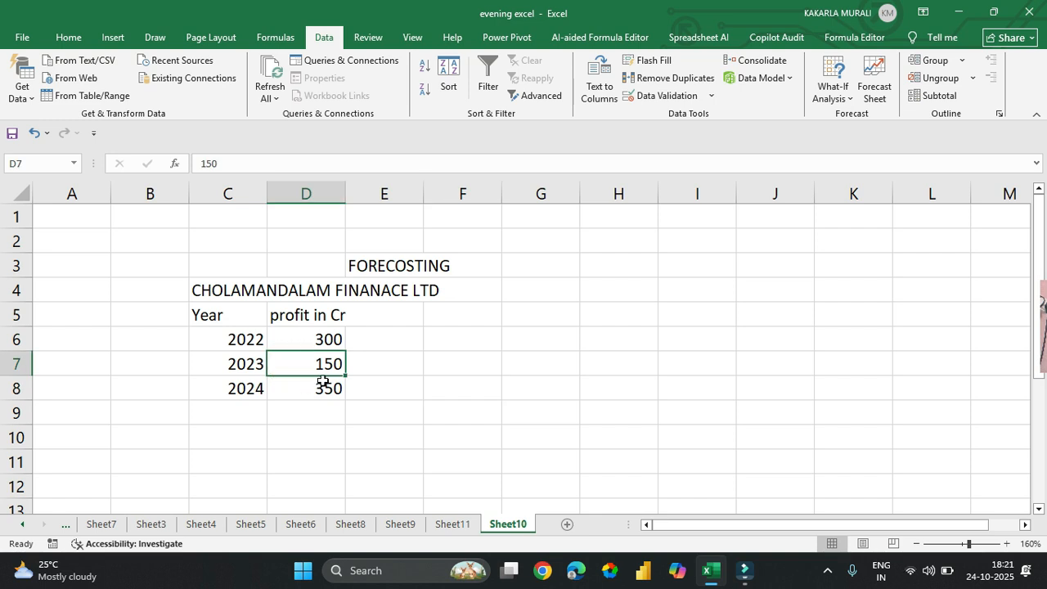
double_click(313, 338)
click(321, 386)
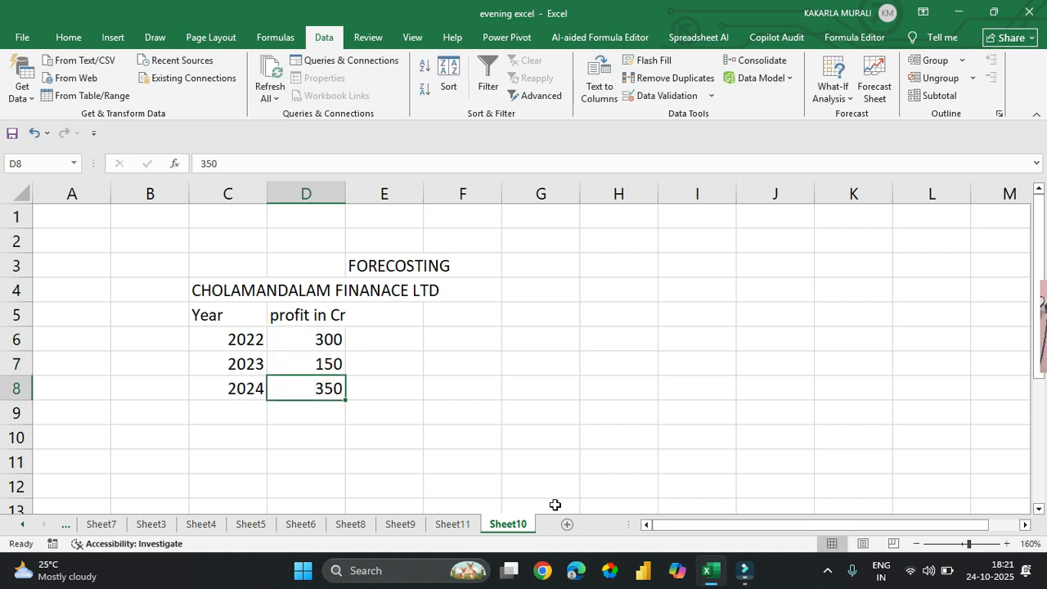
text(200)
key(Return)
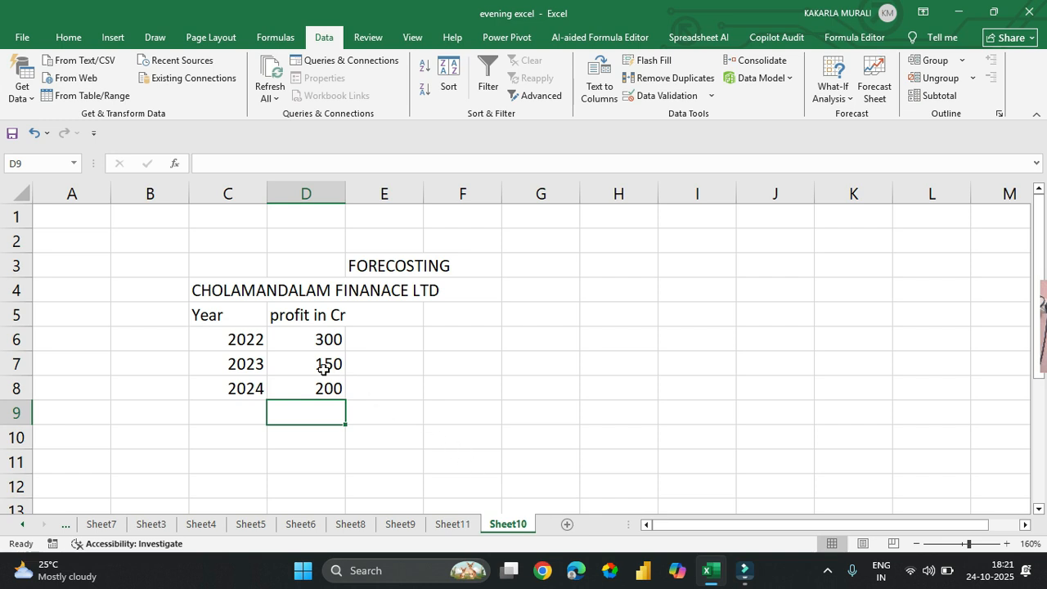
click(458, 367)
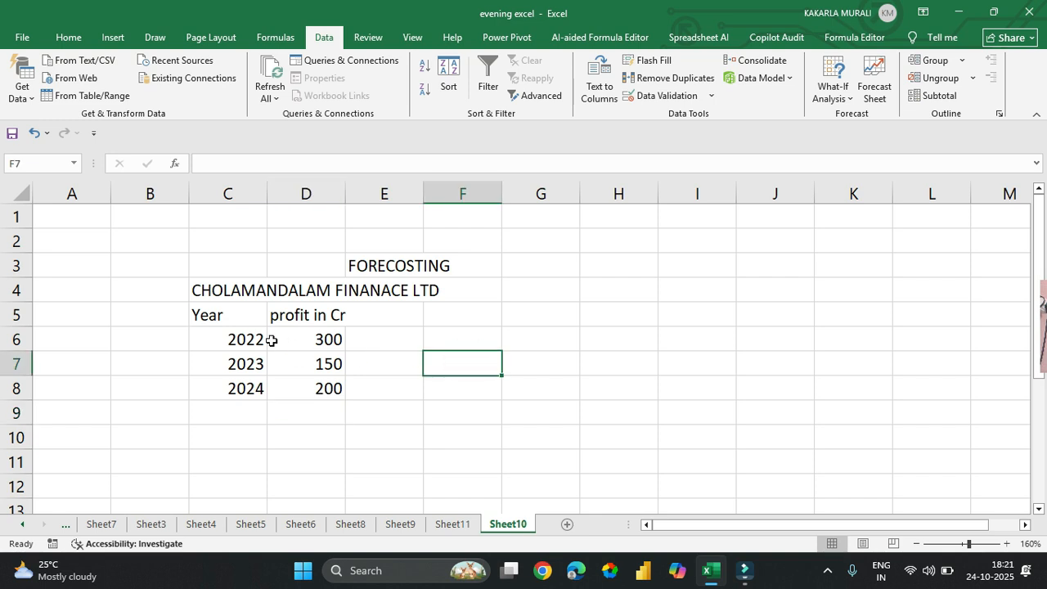
Step: Create a forecast worksheet from the year and profit data in C6:D8 with the forecast end set to 2026
drag(234, 338, 308, 385)
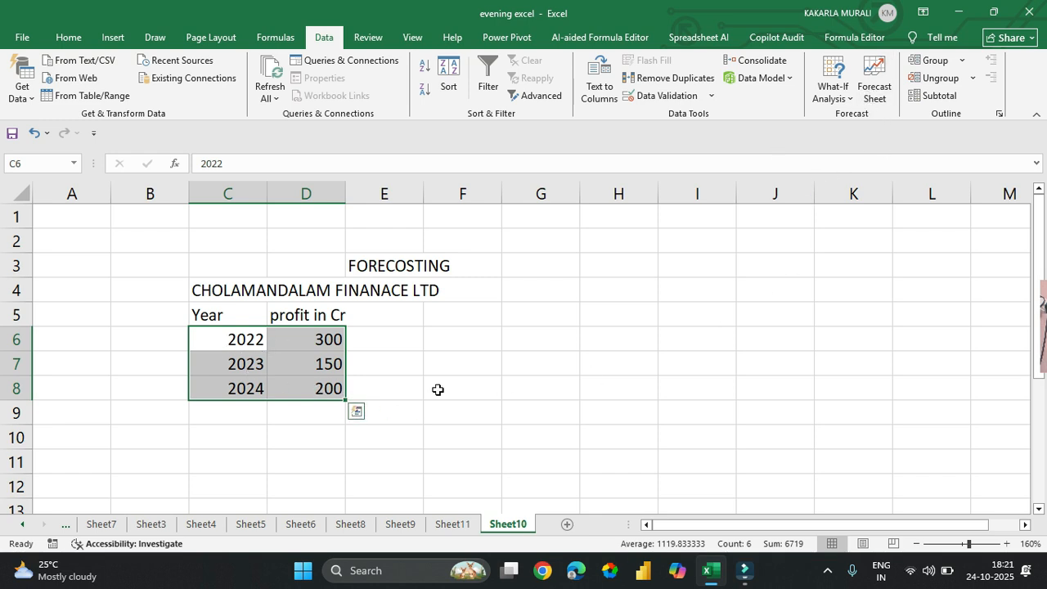
click(875, 87)
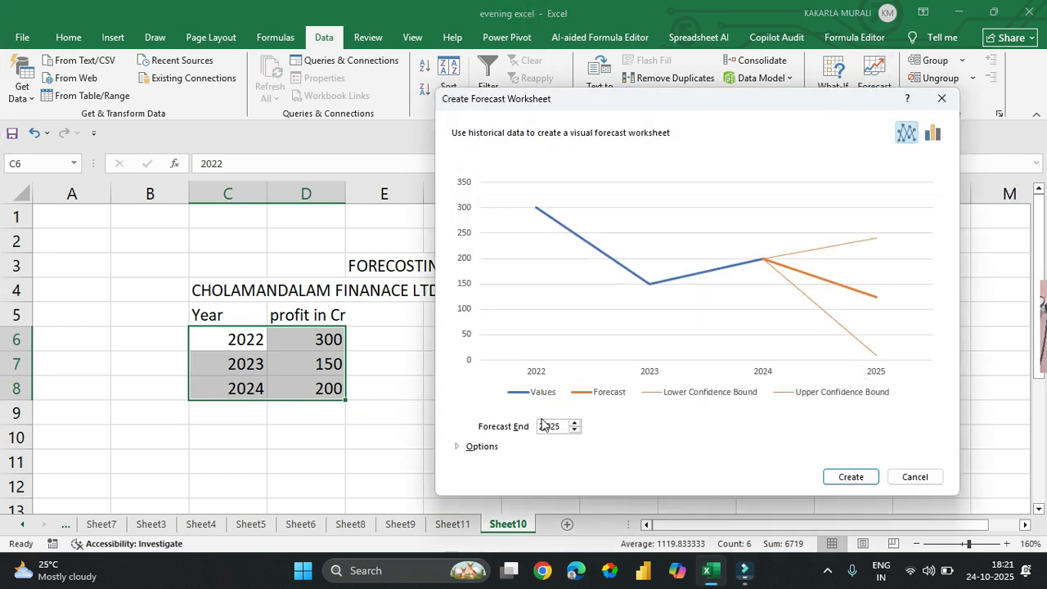
double_click(575, 423)
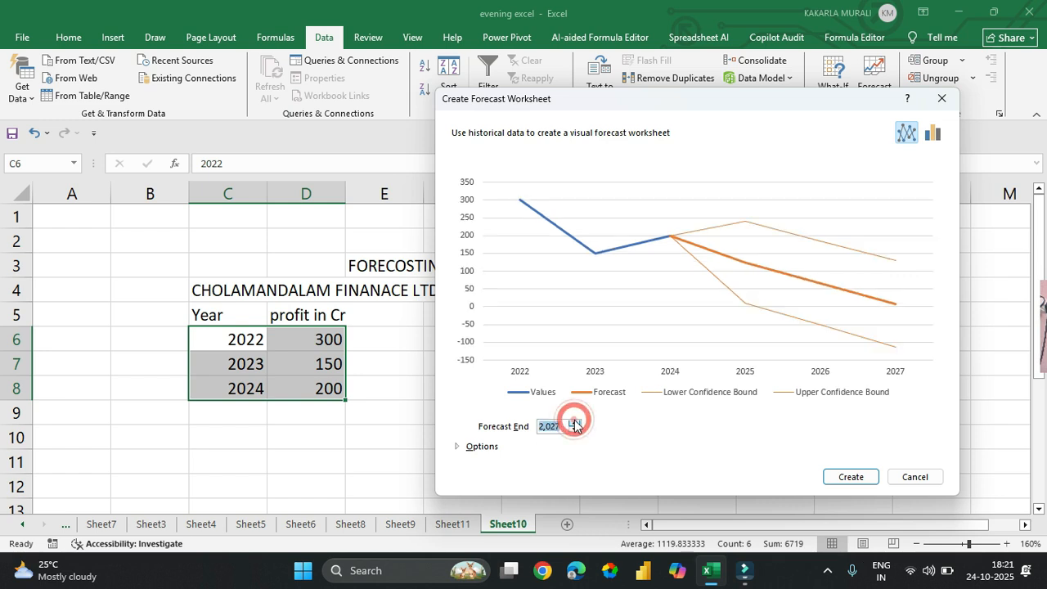
click(575, 423)
double_click(575, 424)
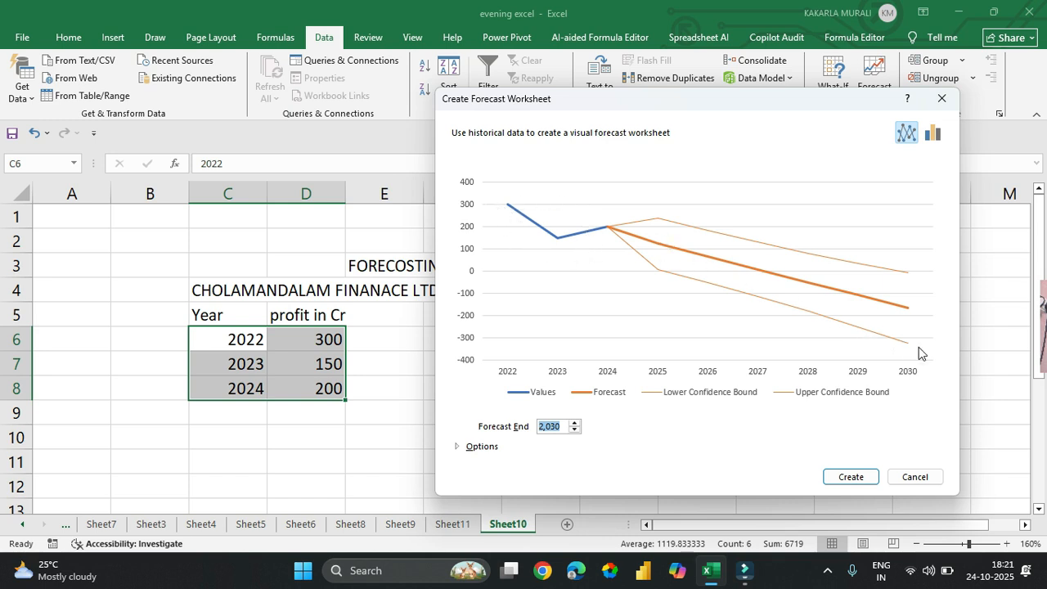
click(574, 430)
click(574, 430)
click(574, 430)
click(574, 430)
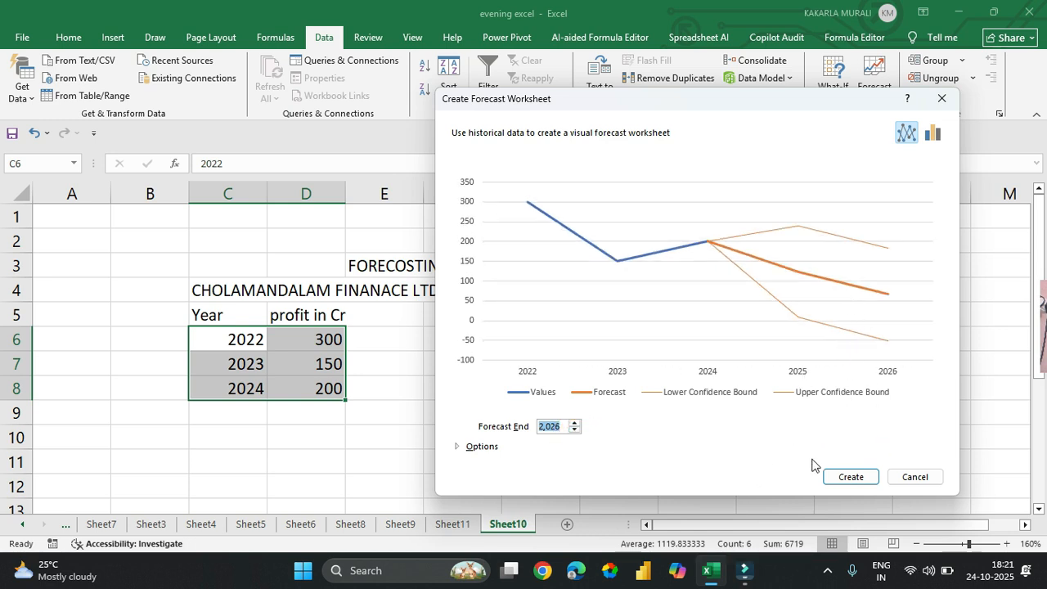
click(852, 477)
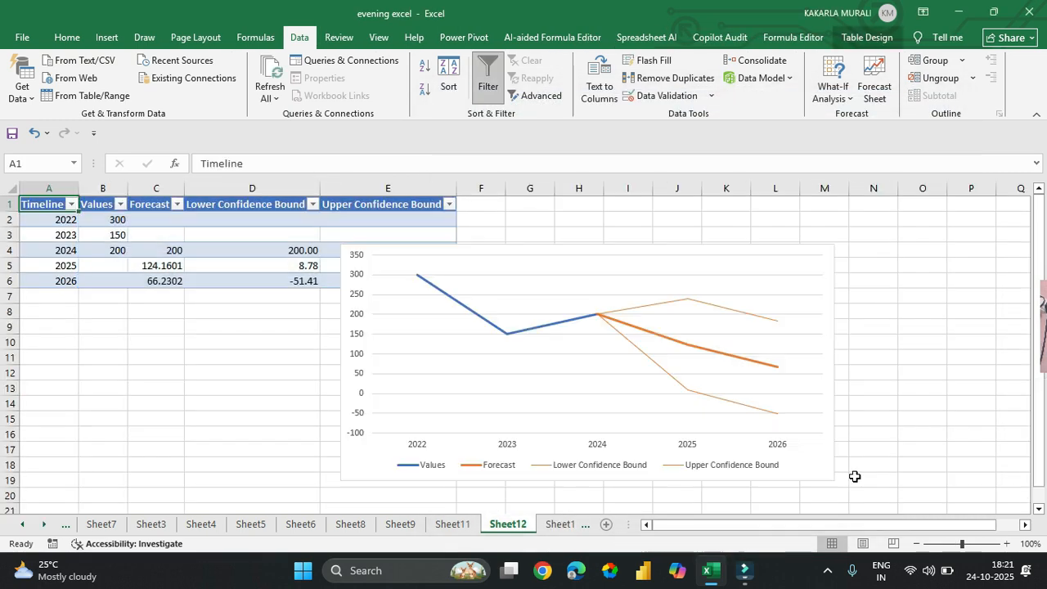
Step: Move the forecast chart beside the table, clear of the bound columns, and inspect its 2026 confidence bound points
click(809, 263)
drag(814, 255, 942, 238)
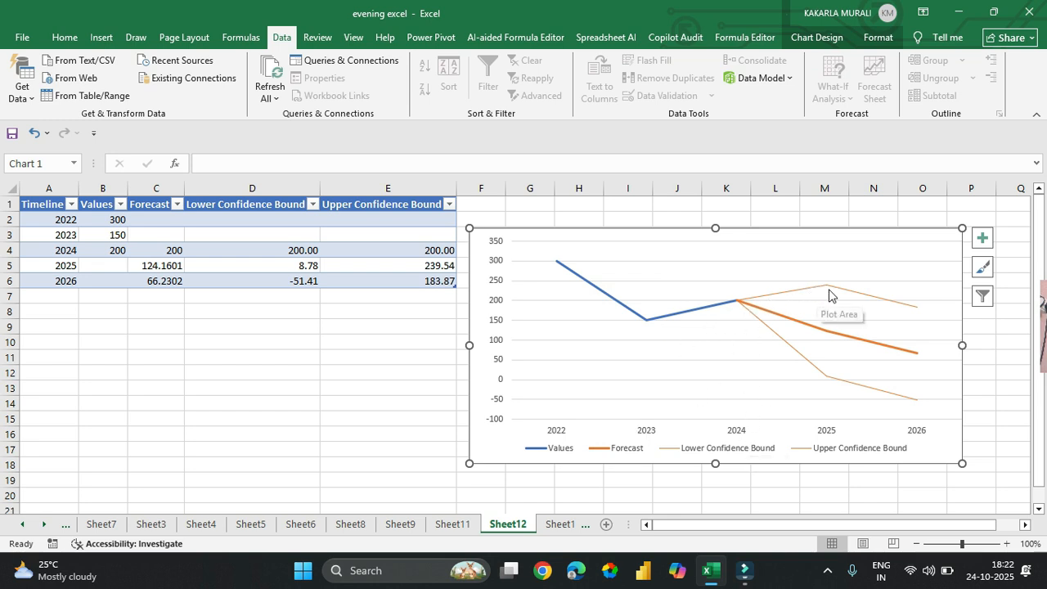
mouse_move(914, 306)
mouse_move(914, 406)
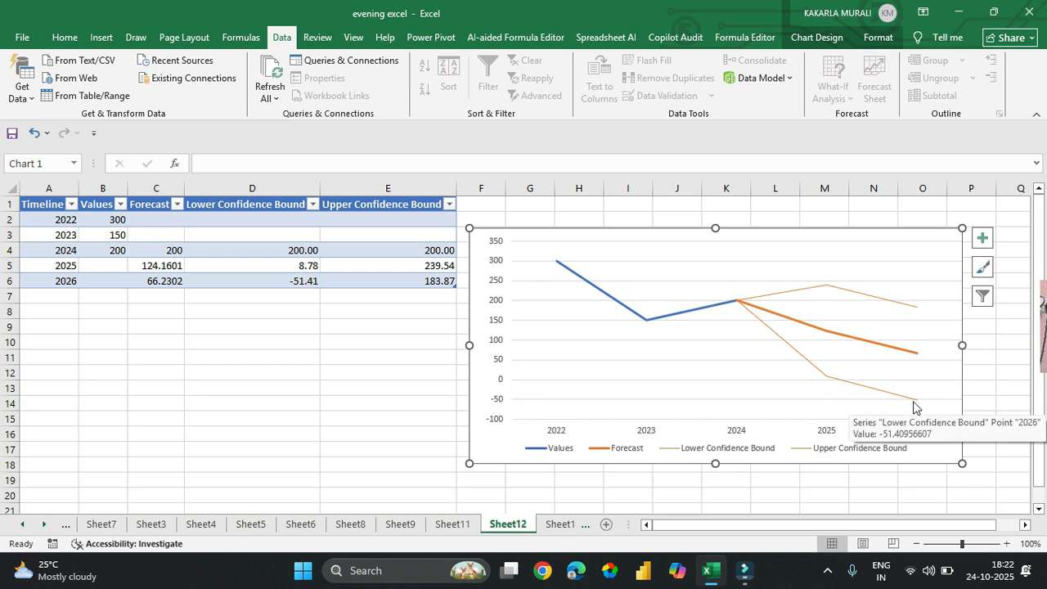
mouse_move(918, 360)
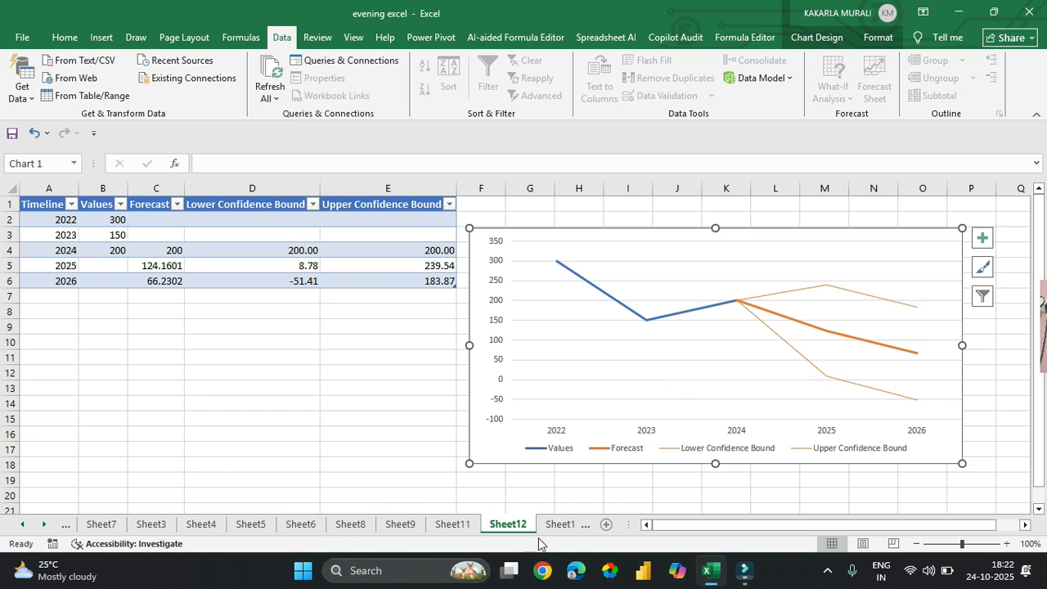
Step: Compare the source data on Sheet10 with the forecast on Sheet12, ending on Sheet10
click(569, 525)
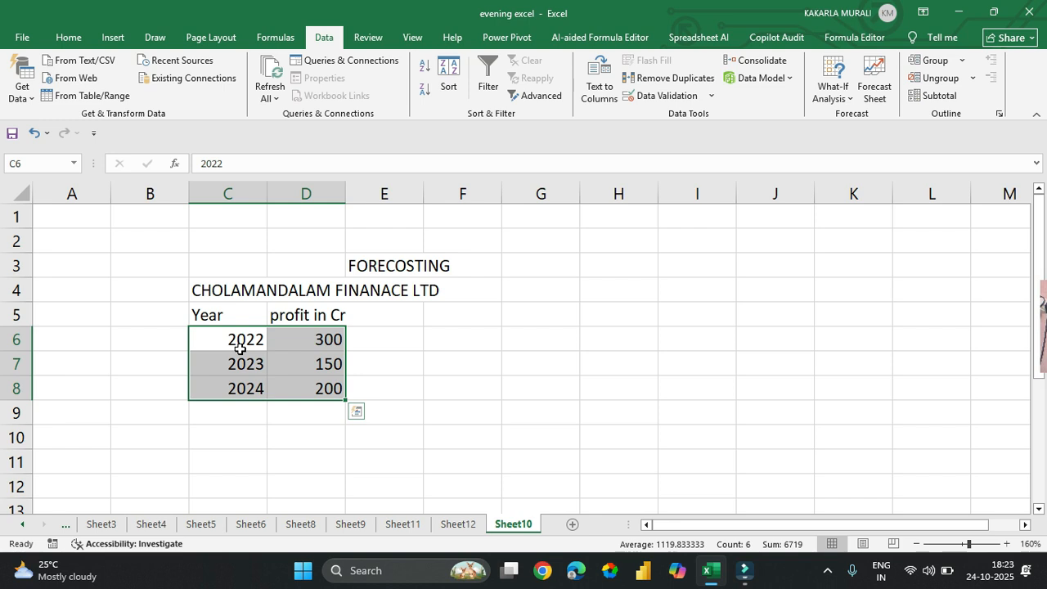
key(ctrl+Down)
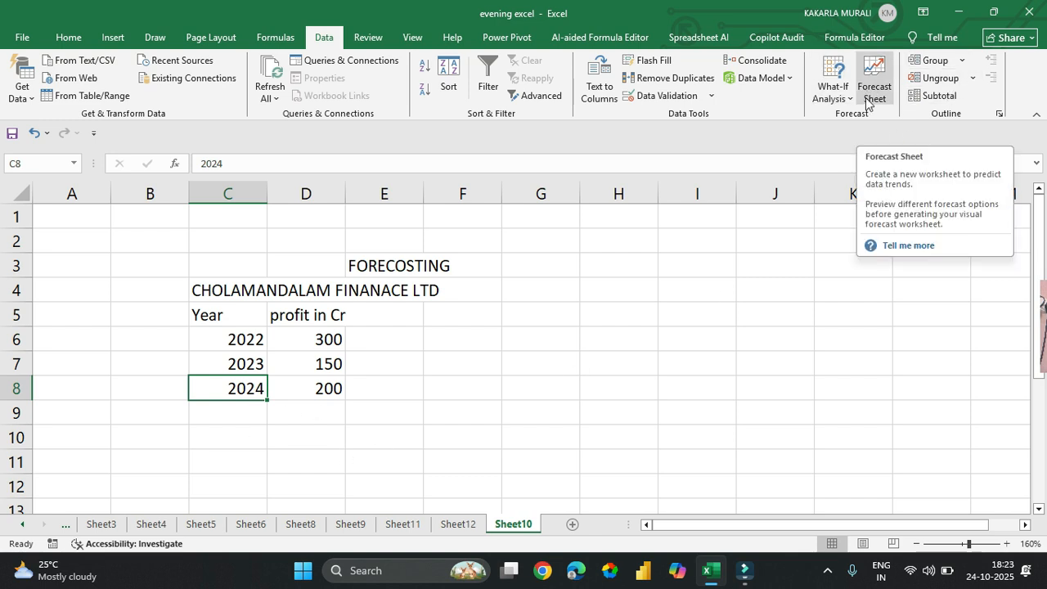
click(469, 525)
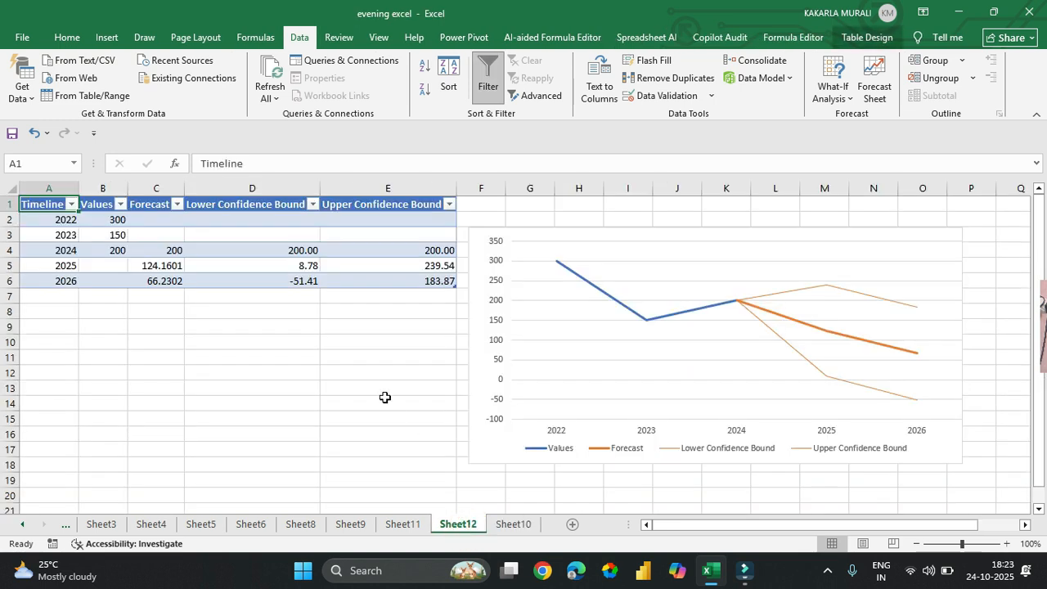
click(526, 532)
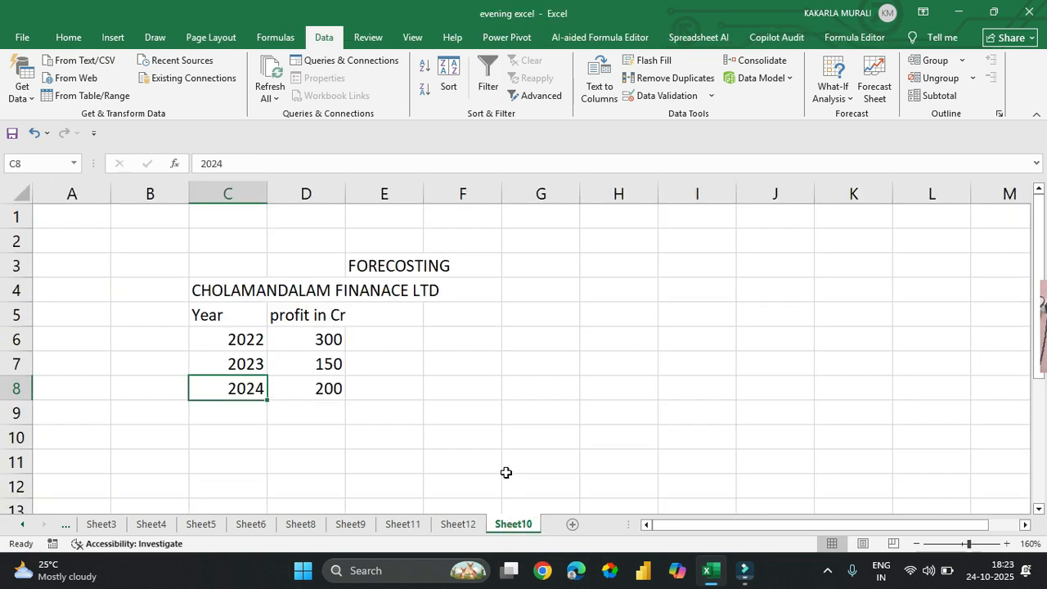
Step: Start a forecast sheet from C6:D8, expand its options and keep Average for aggregating duplicates
drag(245, 336, 331, 391)
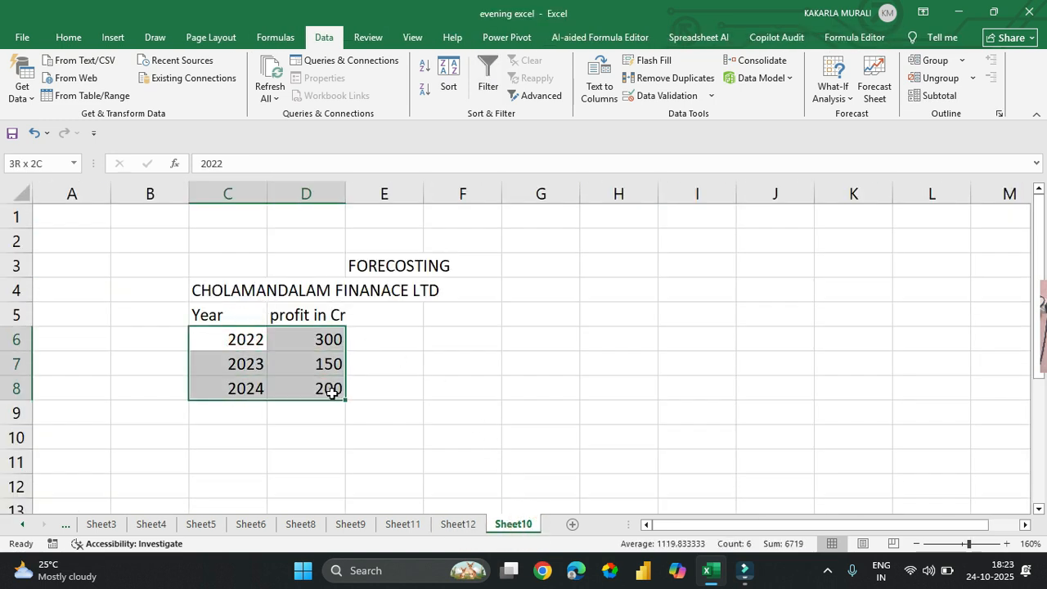
click(871, 88)
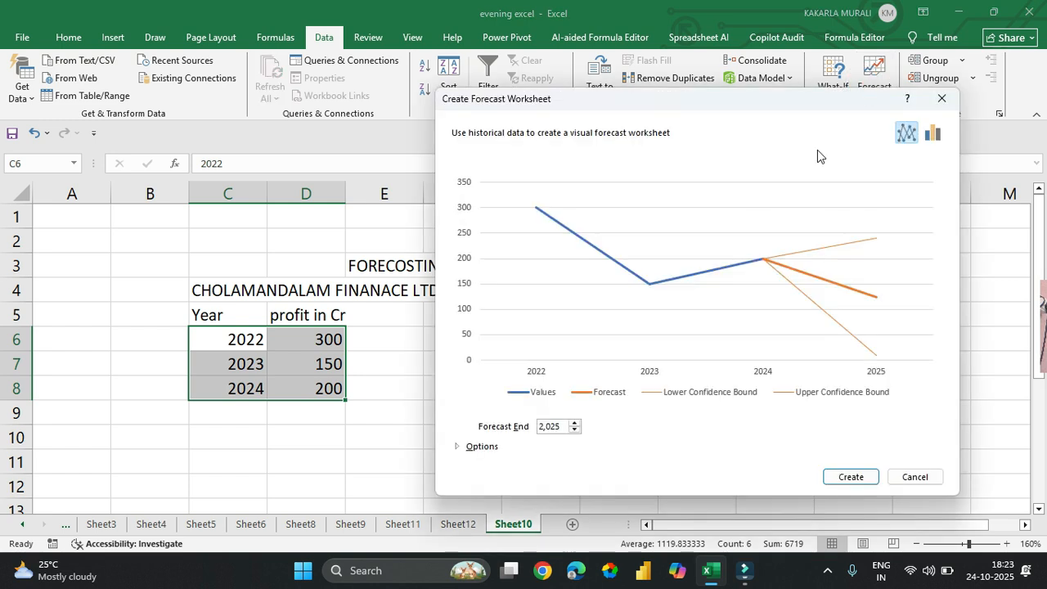
click(460, 448)
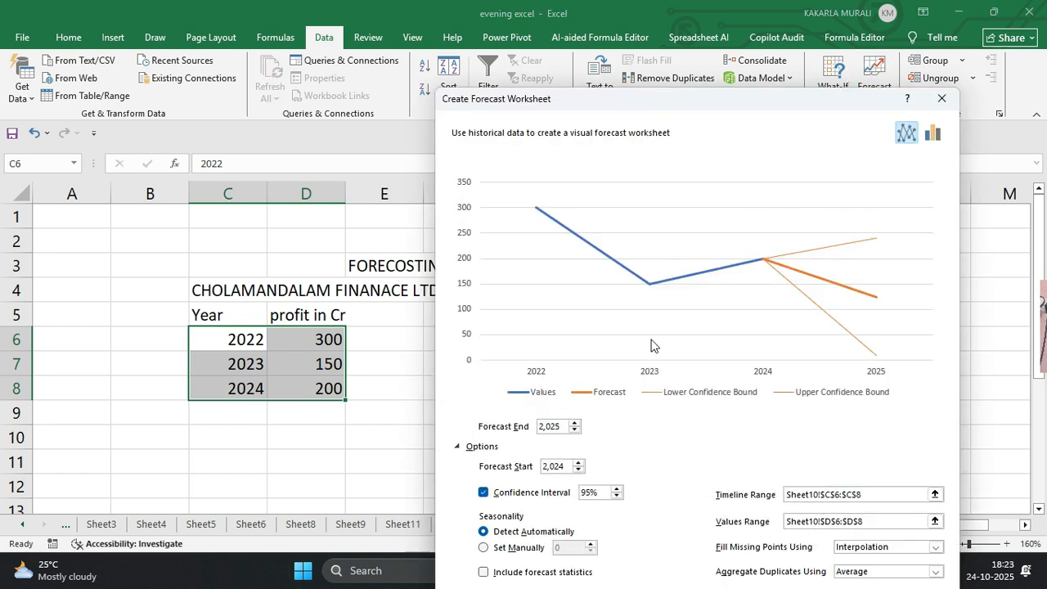
click(779, 112)
drag(793, 101, 800, 19)
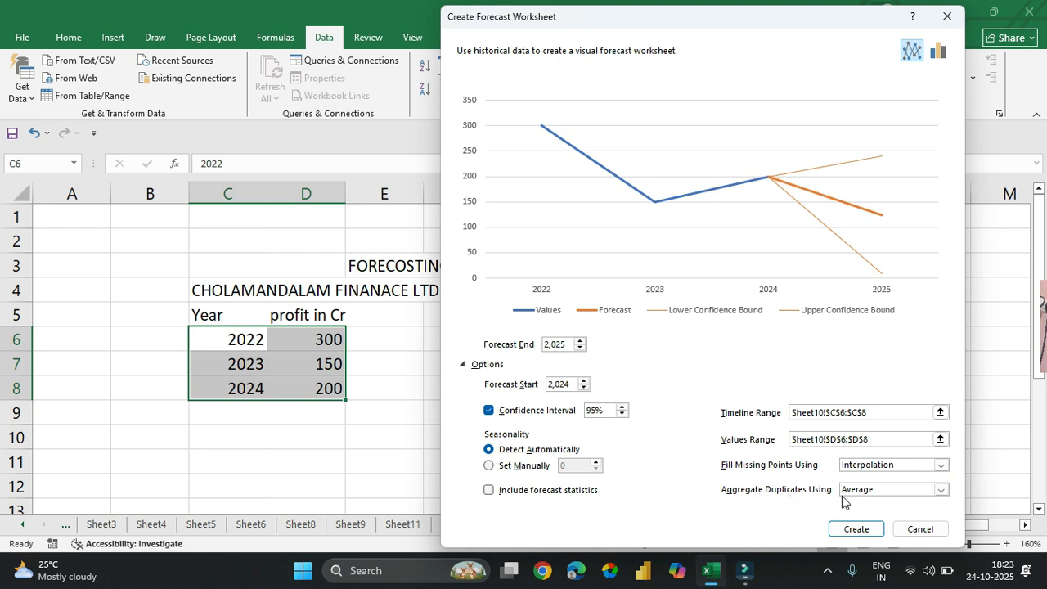
click(904, 493)
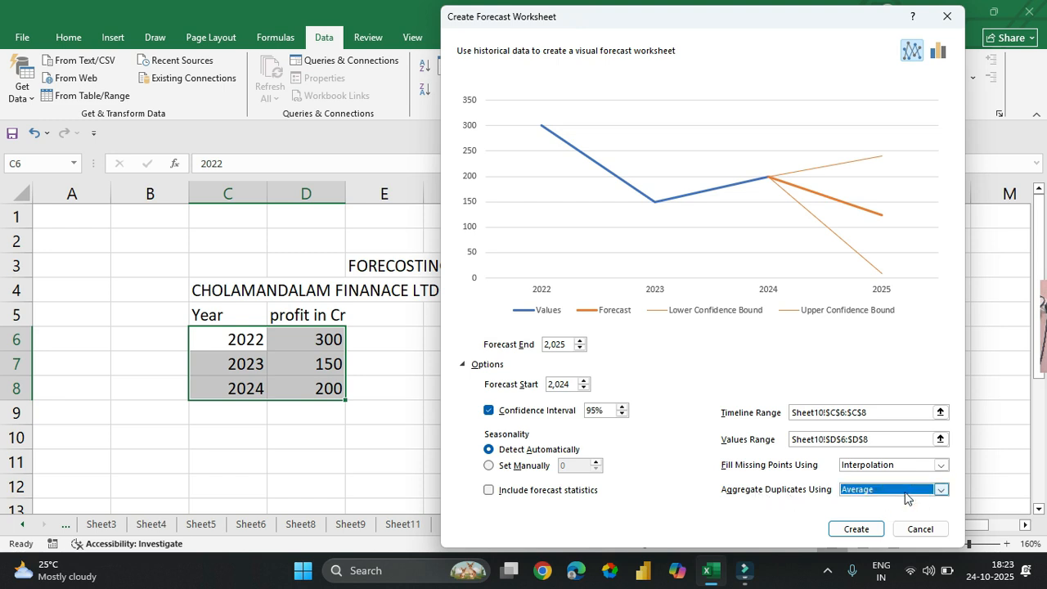
click(942, 489)
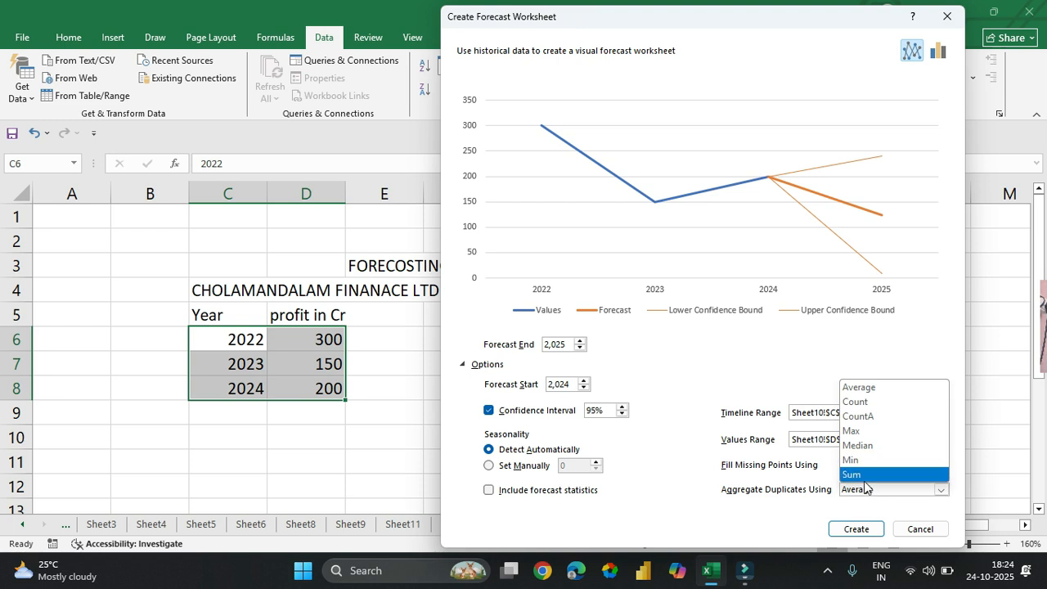
click(899, 391)
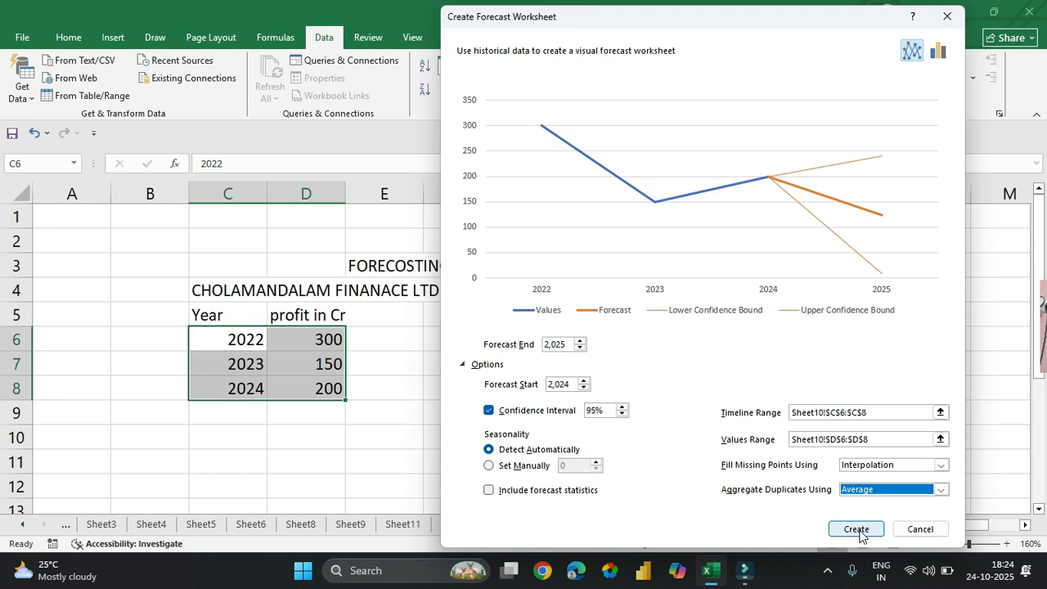
Step: Create the forecast worksheet with the forecast end set to 2031 and move its chart clear of the table
click(580, 340)
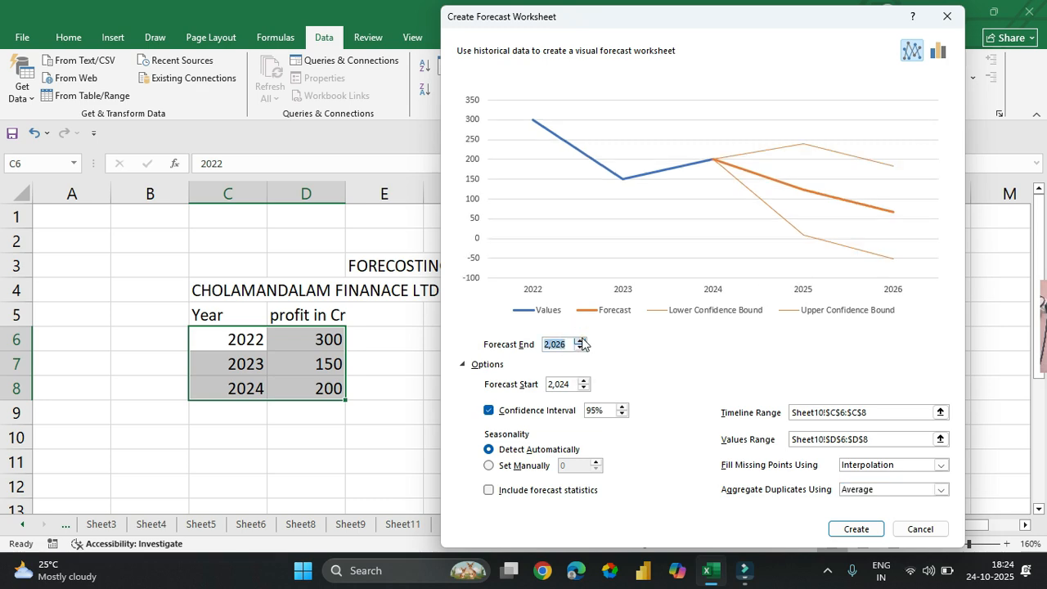
click(580, 340)
click(580, 340)
click(580, 340)
click(580, 341)
click(580, 340)
click(855, 528)
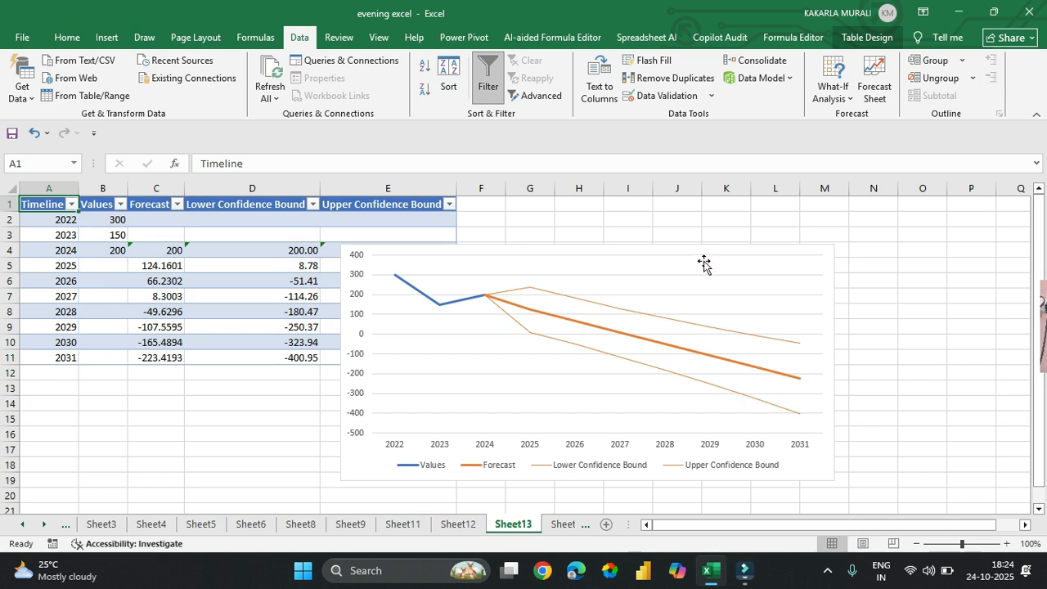
drag(707, 257, 848, 250)
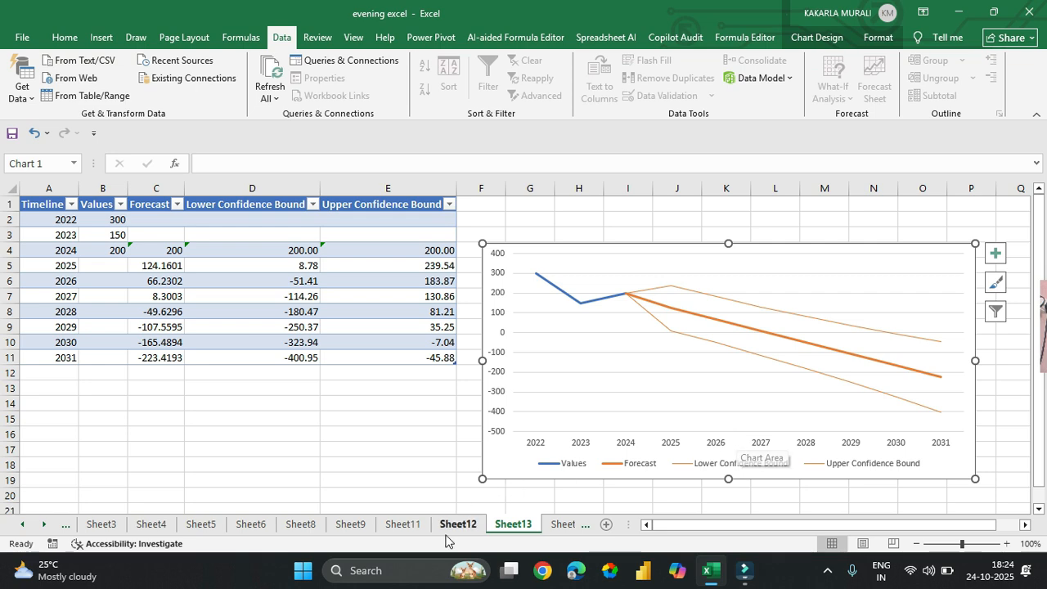
Step: Return to Sheet10 and set the 2022 profit in D6 to 100 and the 2024 profit in D8 to 500
click(561, 525)
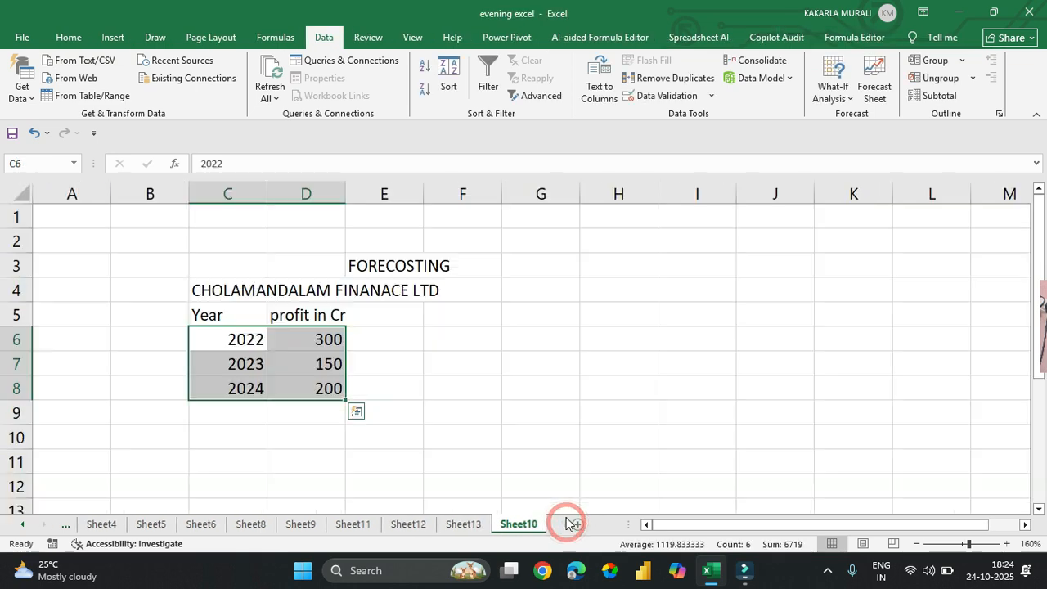
click(330, 360)
click(328, 339)
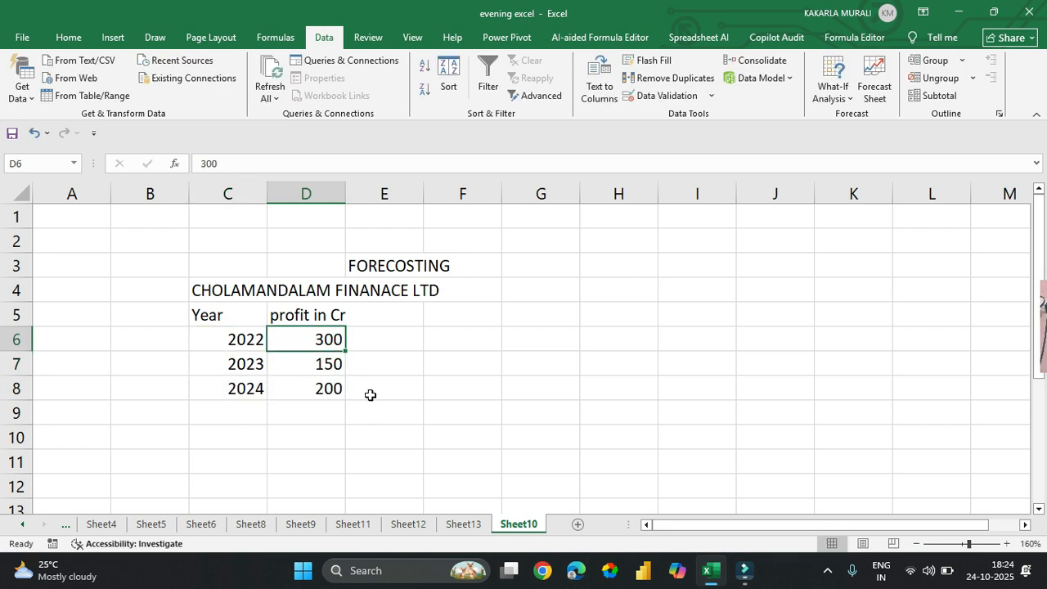
text(100)
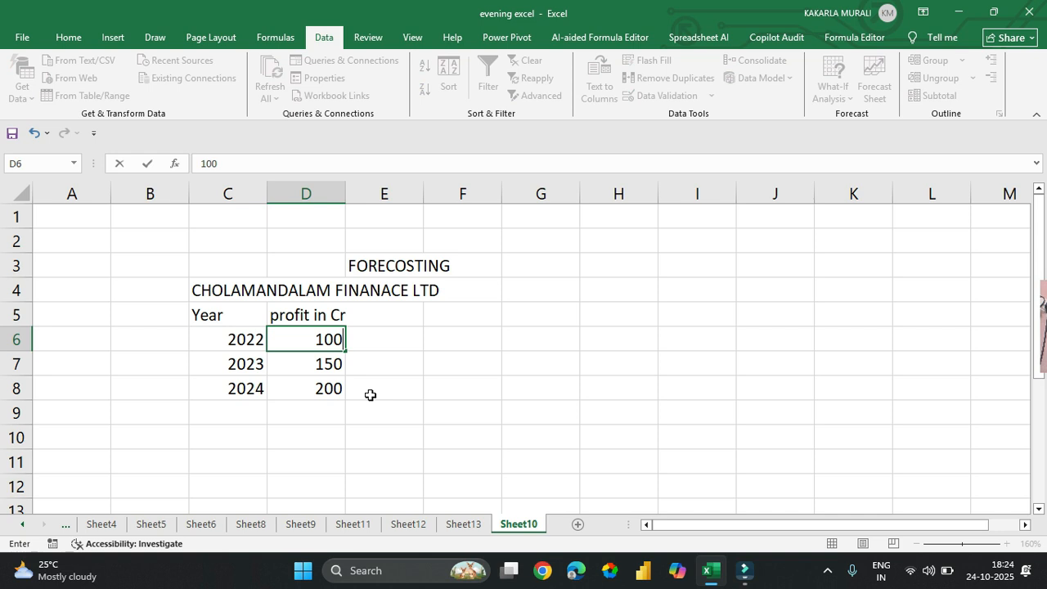
key(Return)
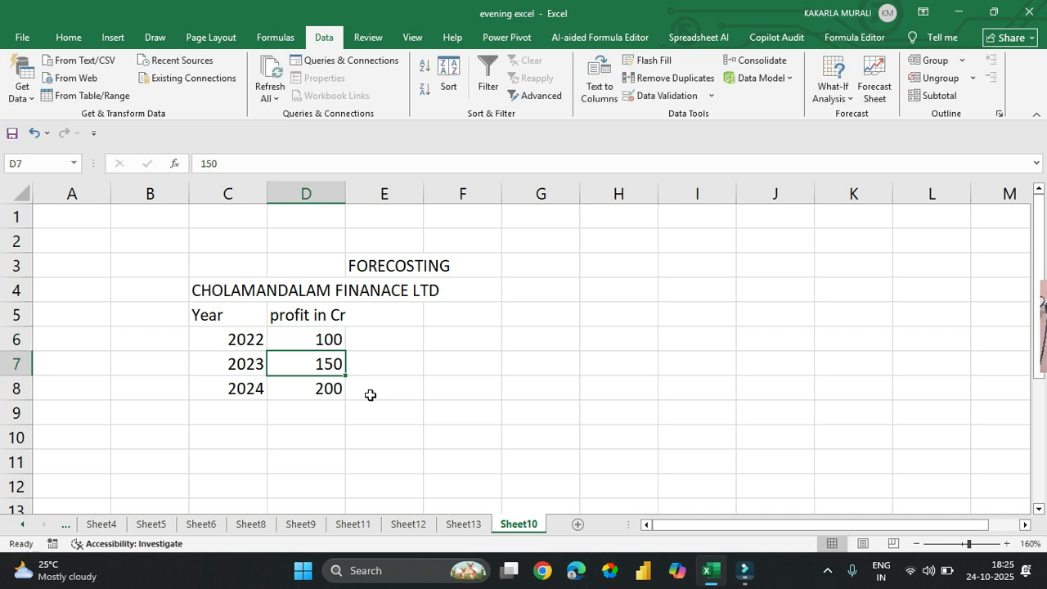
key(Return)
text(500)
key(Return)
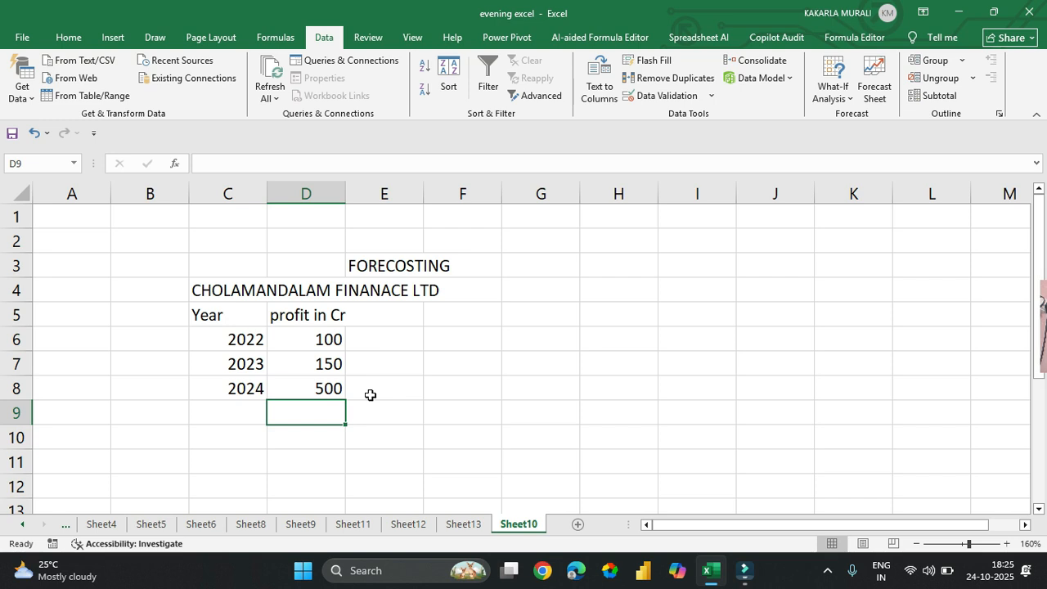
Step: Start a forecast sheet from the revised year and profit data in C6:D8
click(250, 346)
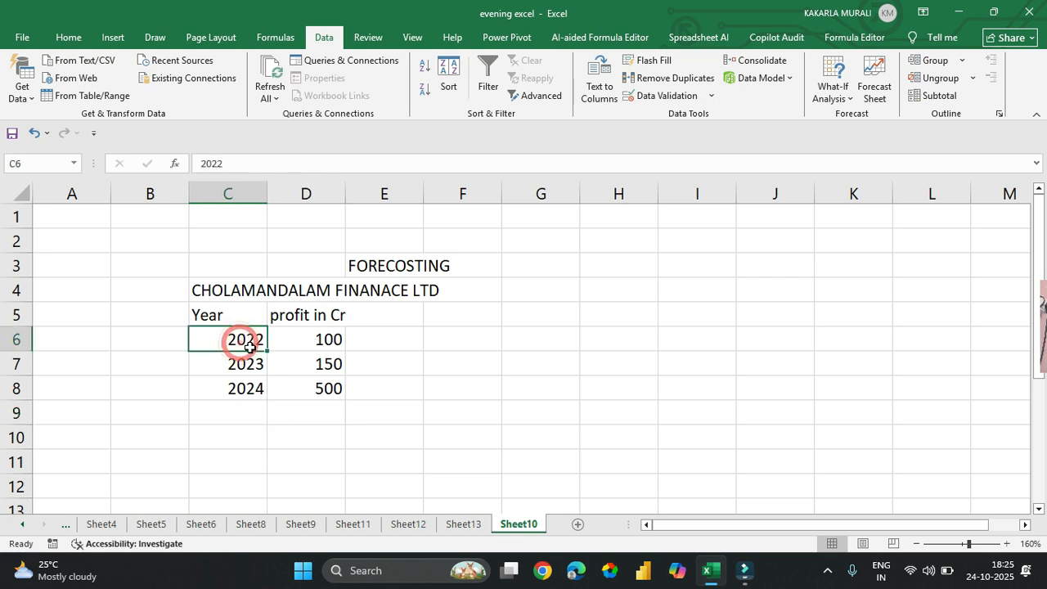
drag(249, 346, 318, 391)
click(886, 87)
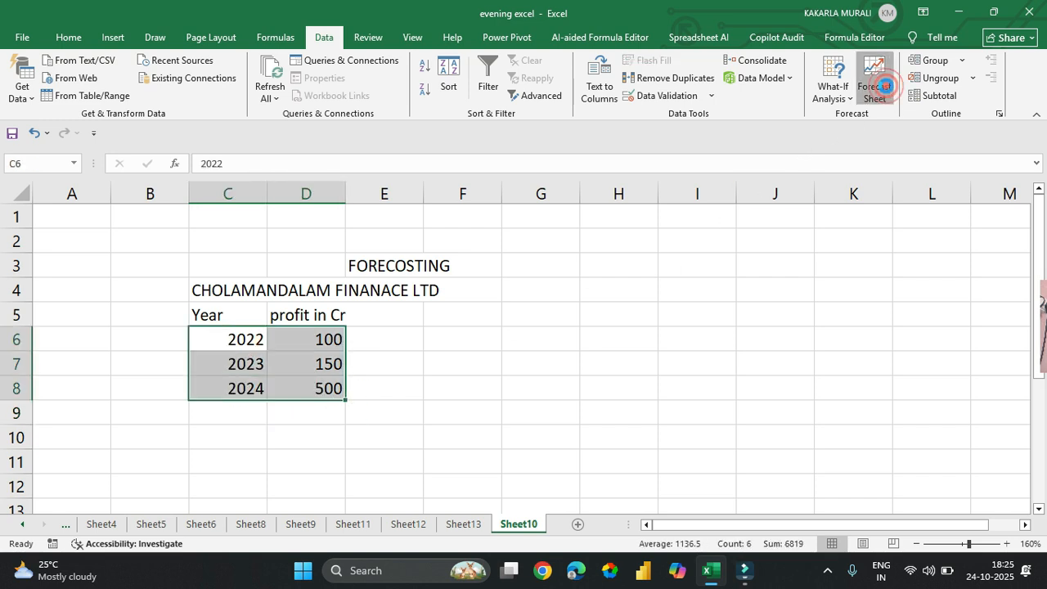